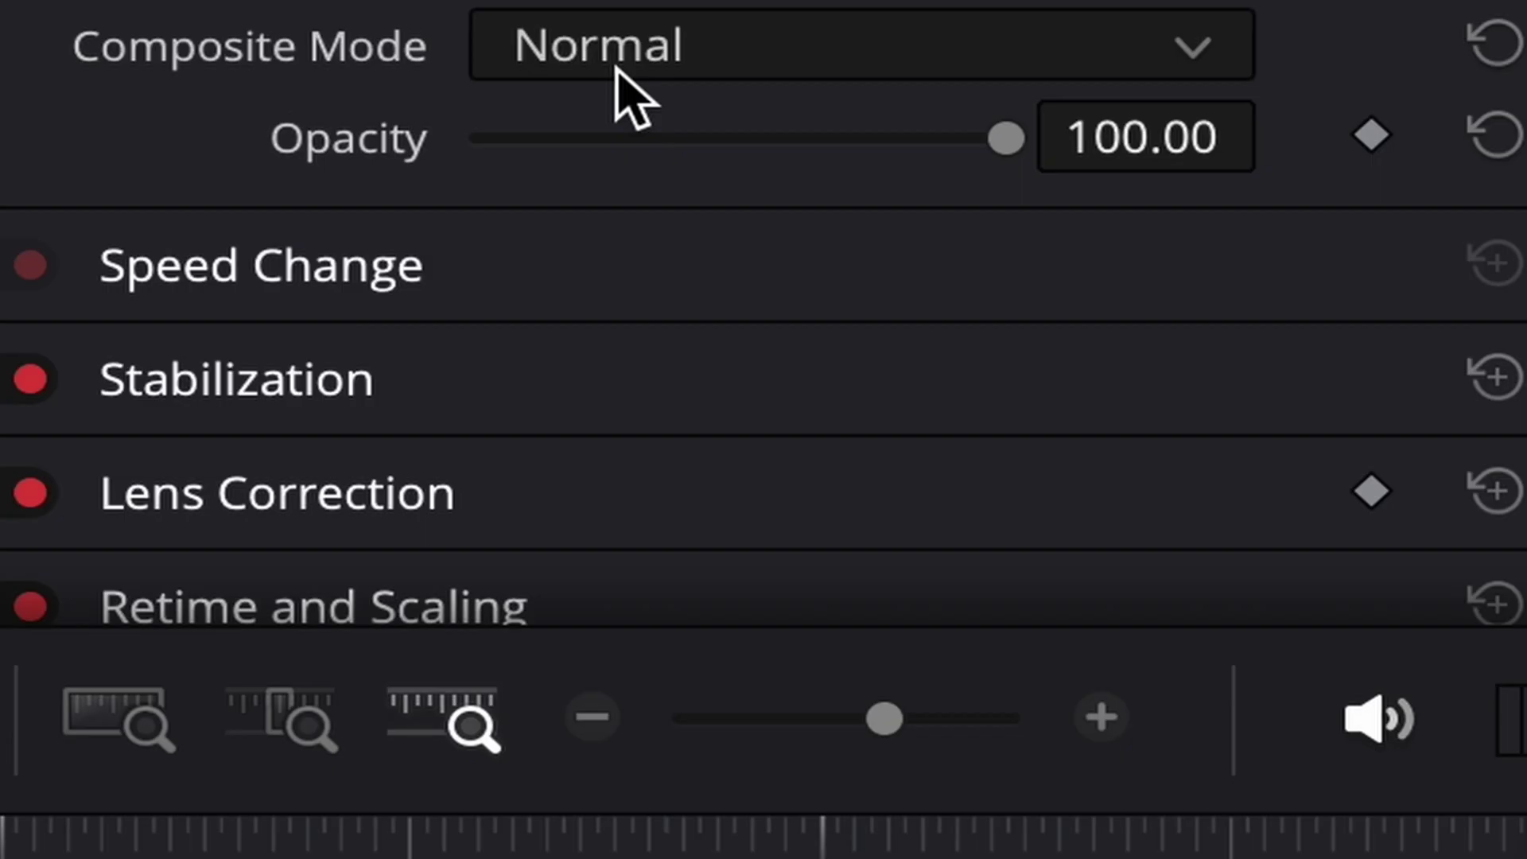
click(619, 71)
click(644, 549)
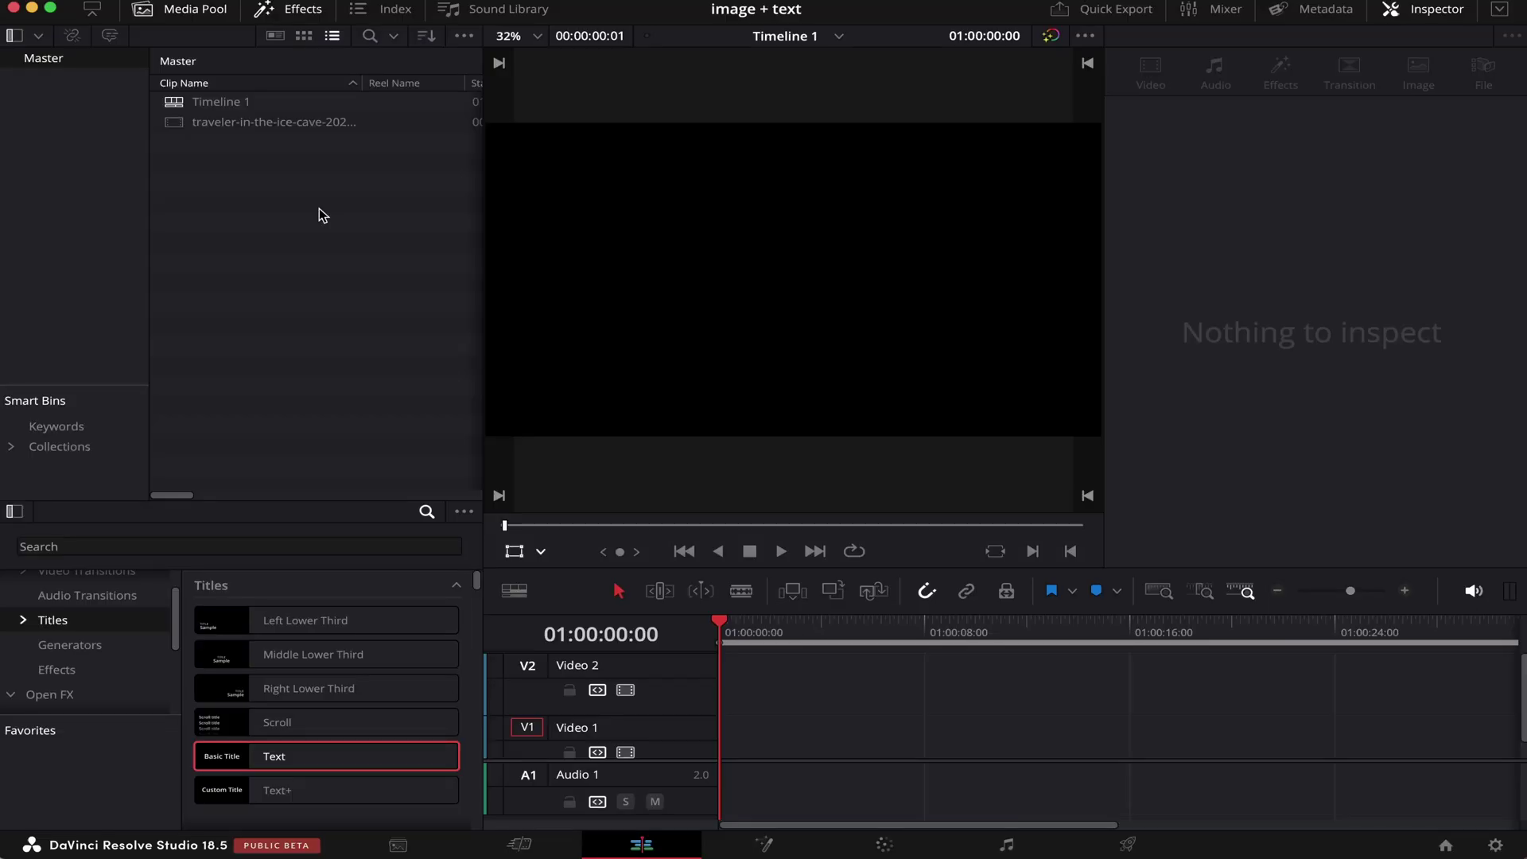
- Place the traveler-in-the-ice-cave image at the start of Video 1 and set its zoom to 1.21
drag(262, 121, 775, 719)
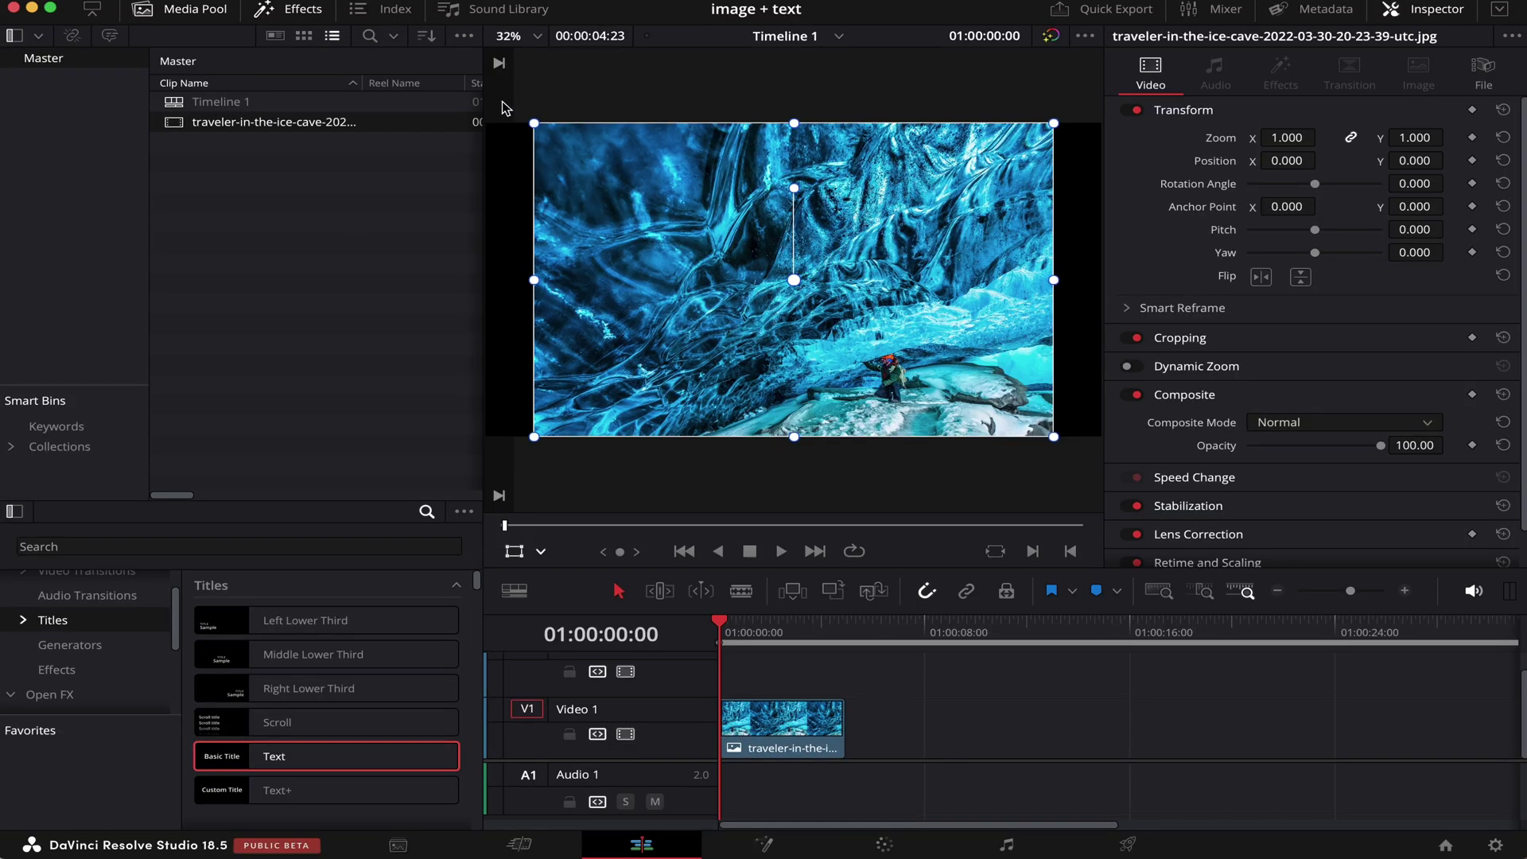
key(Tab)
click(1289, 139)
text(1.21)
key(Return)
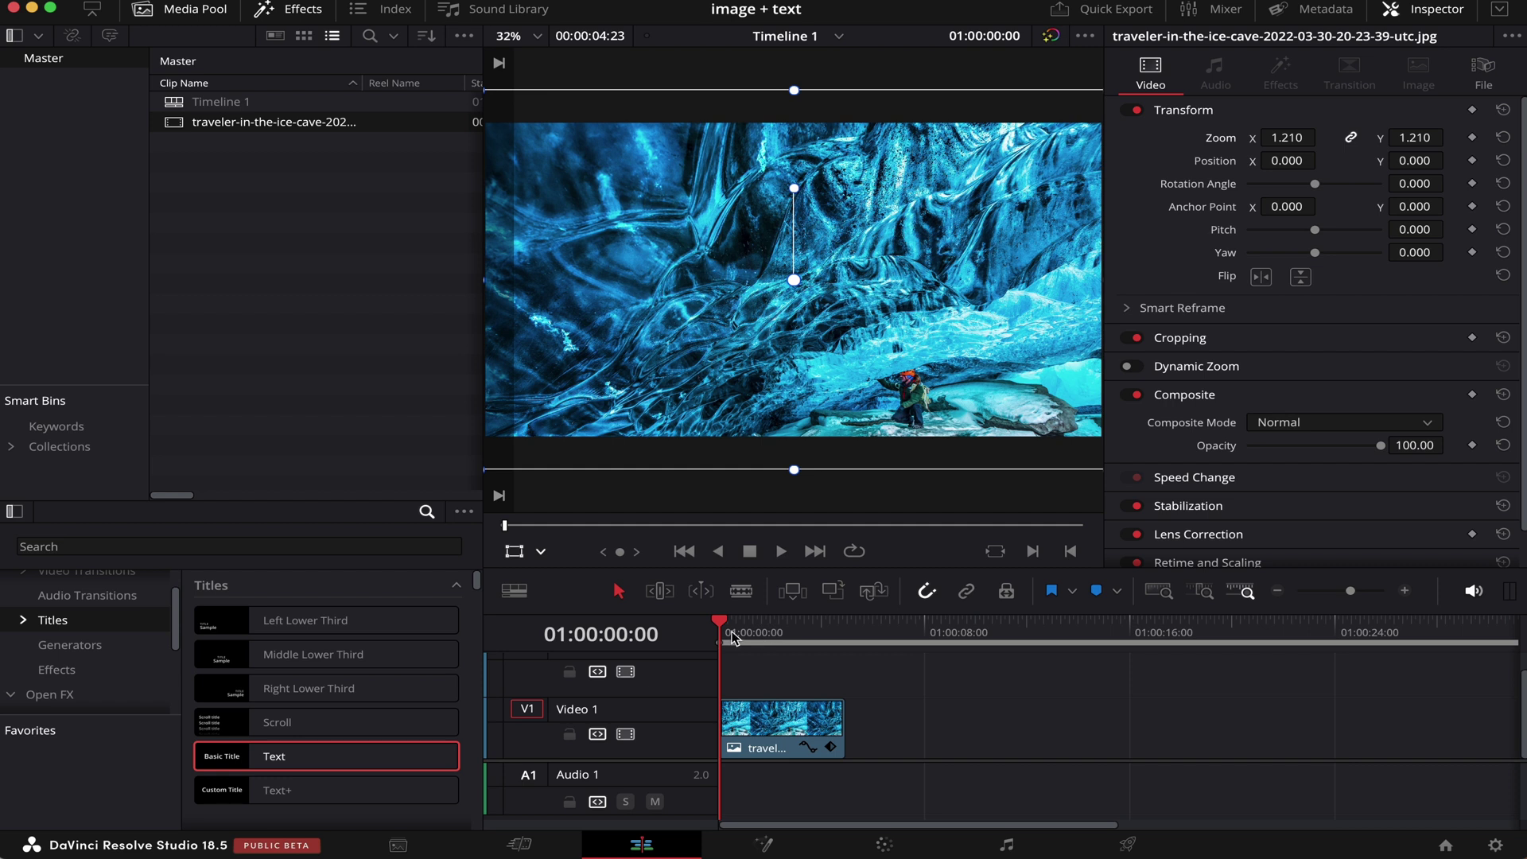
- Extend the image clip to a length of 6:23, then move it up to Video 2 and disable it
drag(731, 636, 853, 660)
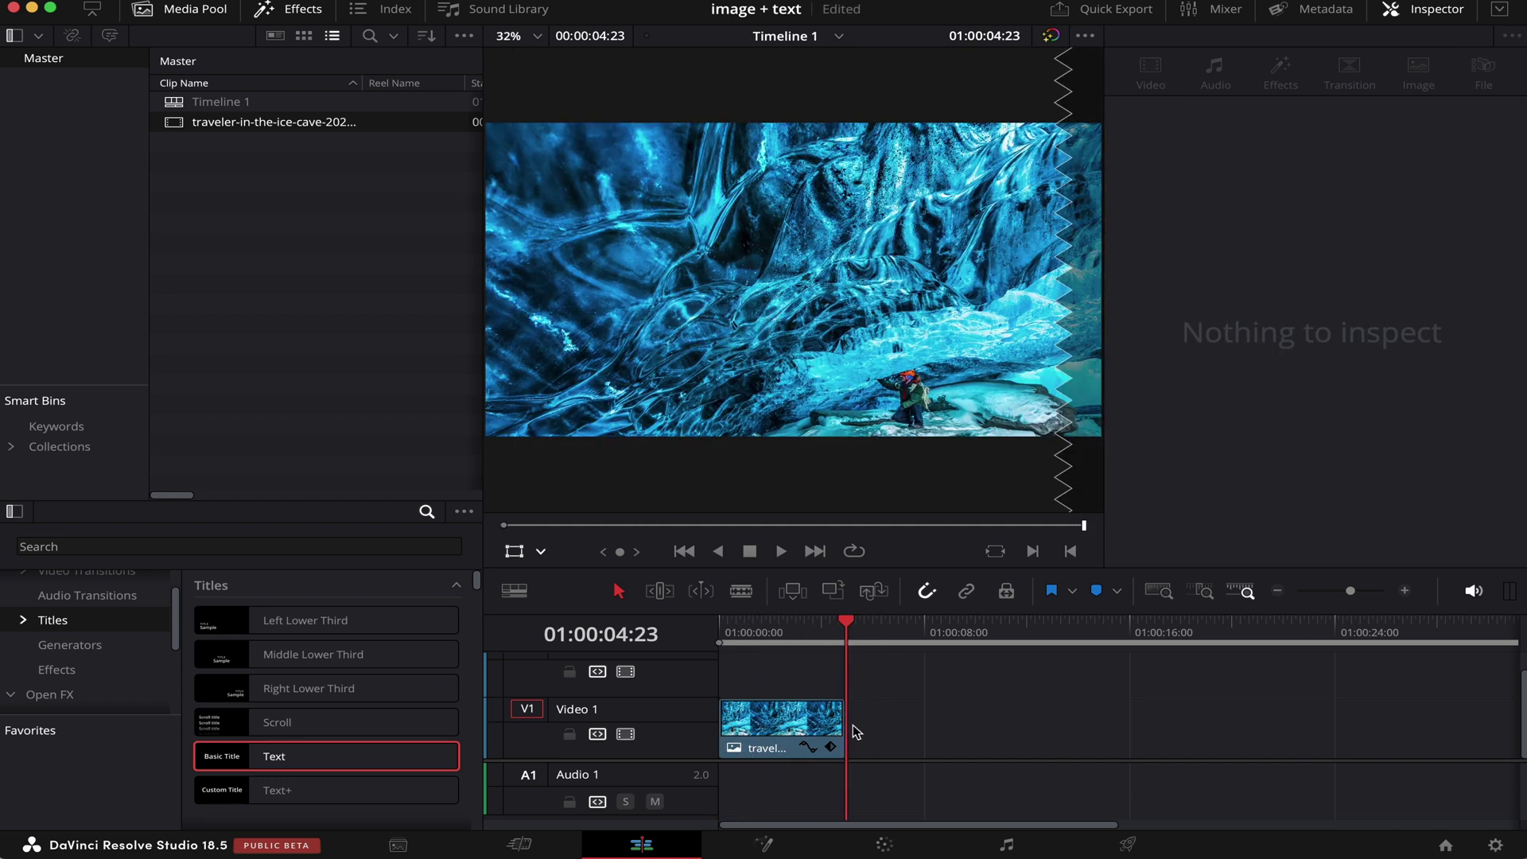
mouse_move(843, 728)
mouse_down()
mouse_move(893, 728)
mouse_move(841, 732)
mouse_move(836, 695)
mouse_move(827, 707)
mouse_up()
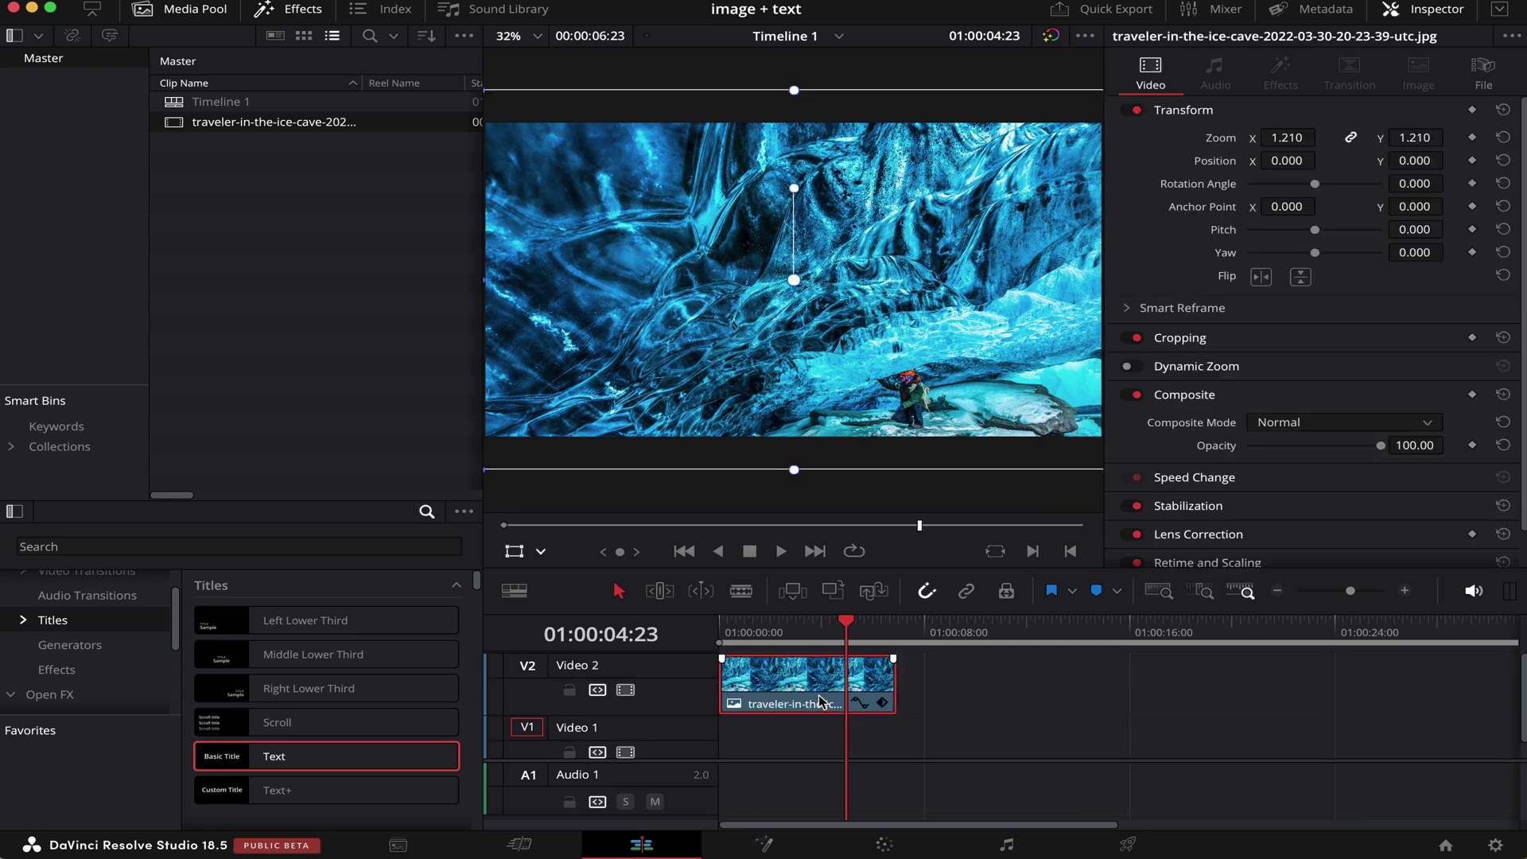
key(d)
key(Home)
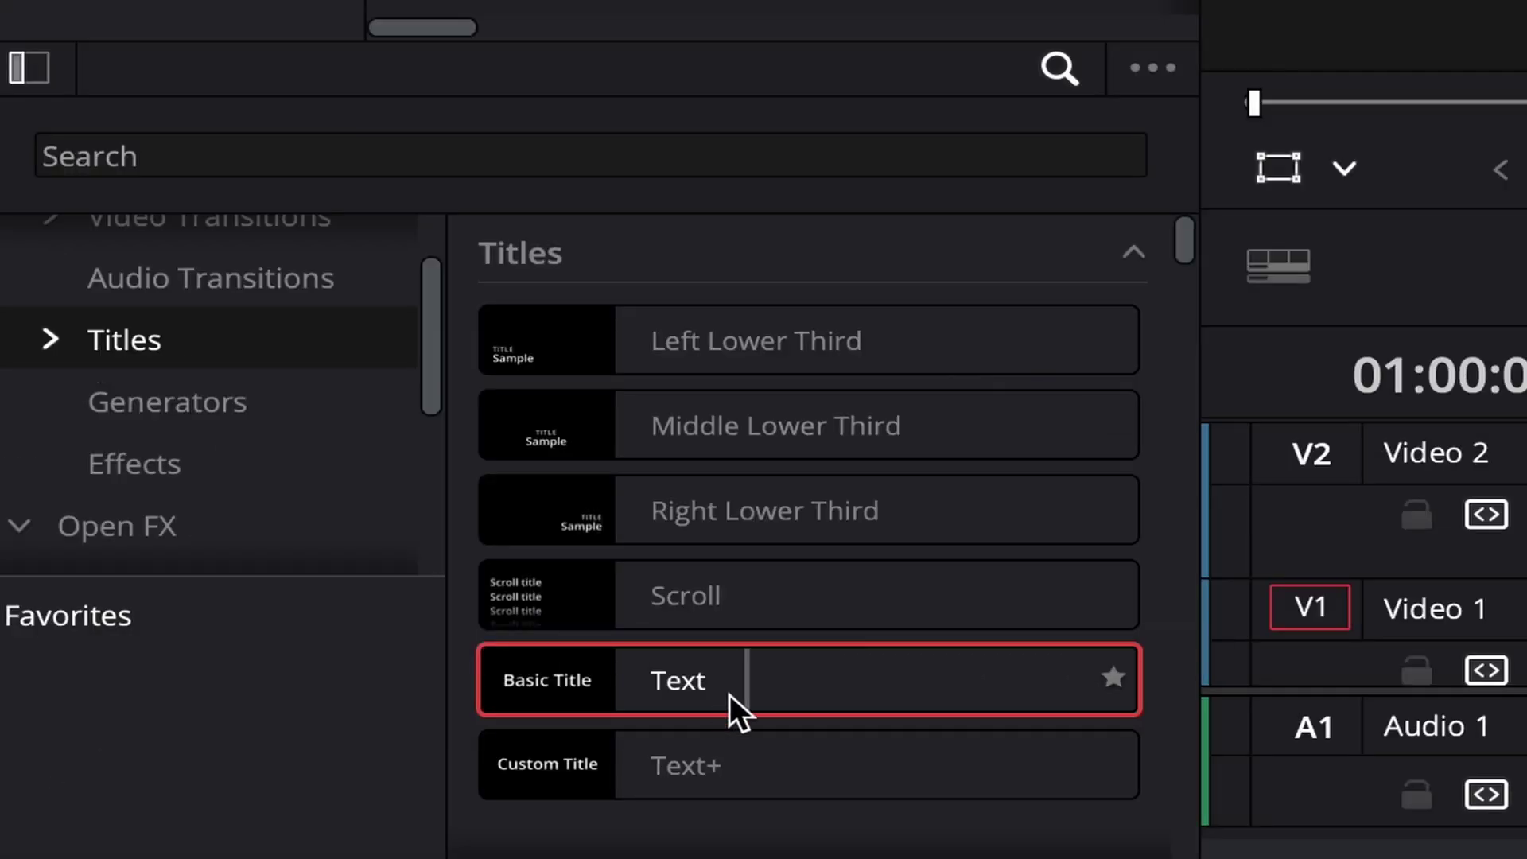
- Add a Text title at the start of Video 1 reading IMAGE, in the Impact font at size 730
drag(706, 692, 1526, 670)
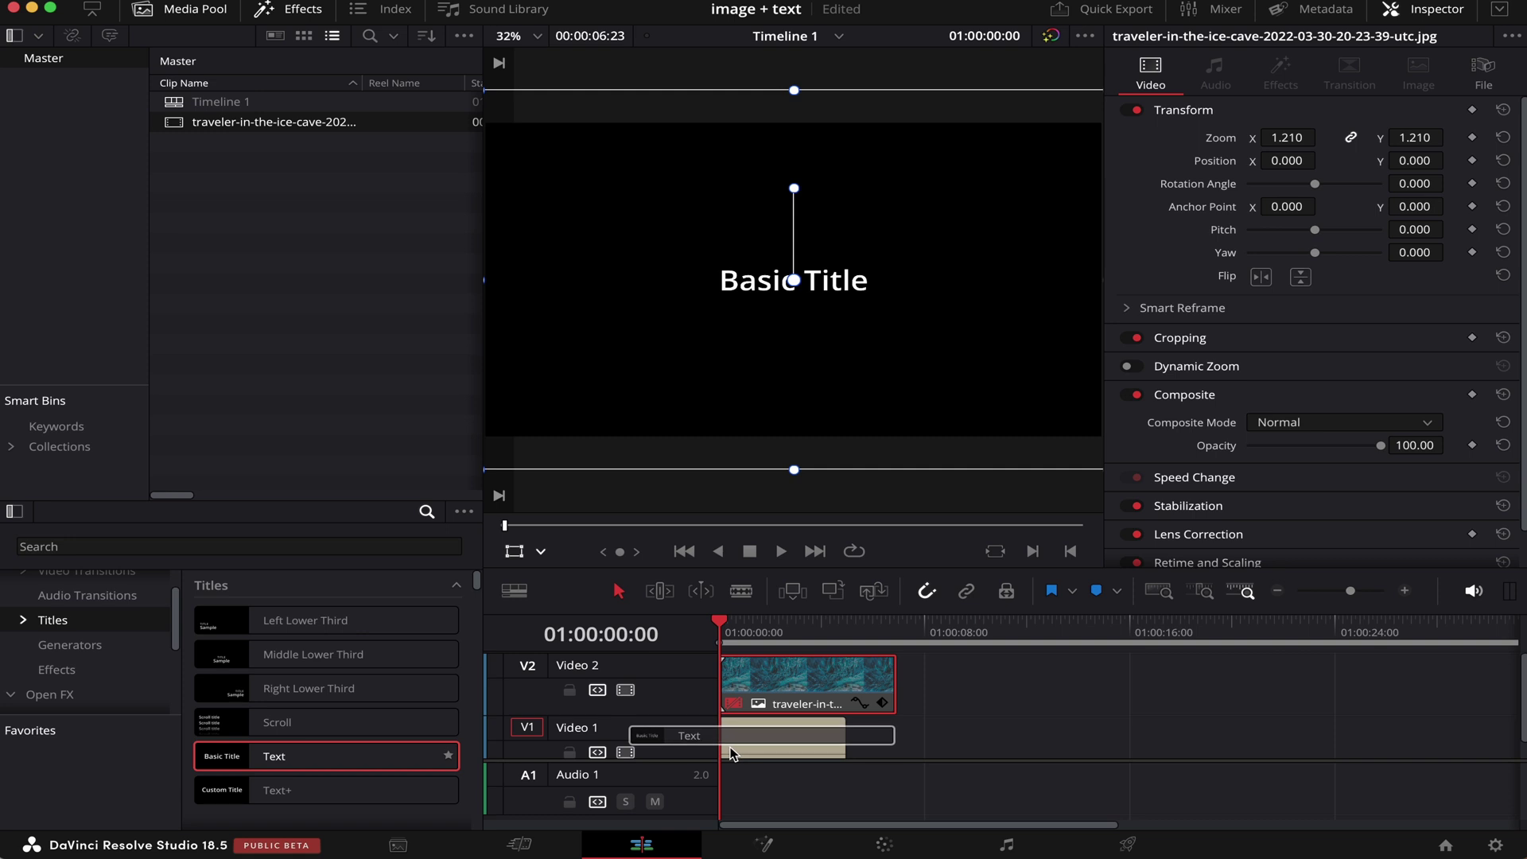
drag(733, 754, 732, 754)
triple_click(1252, 190)
text(IMAGE)
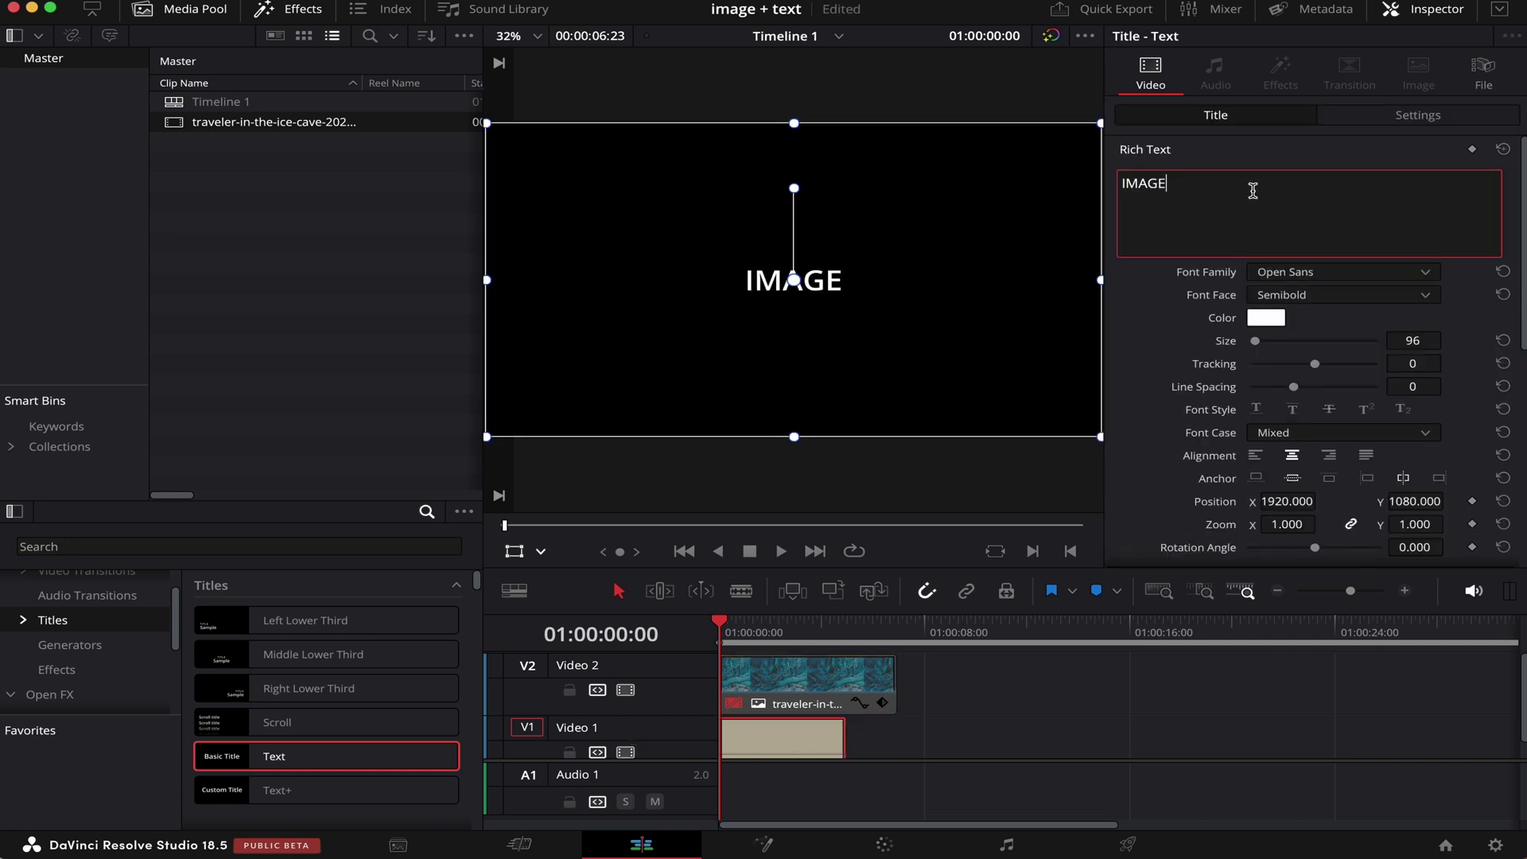
click(1350, 278)
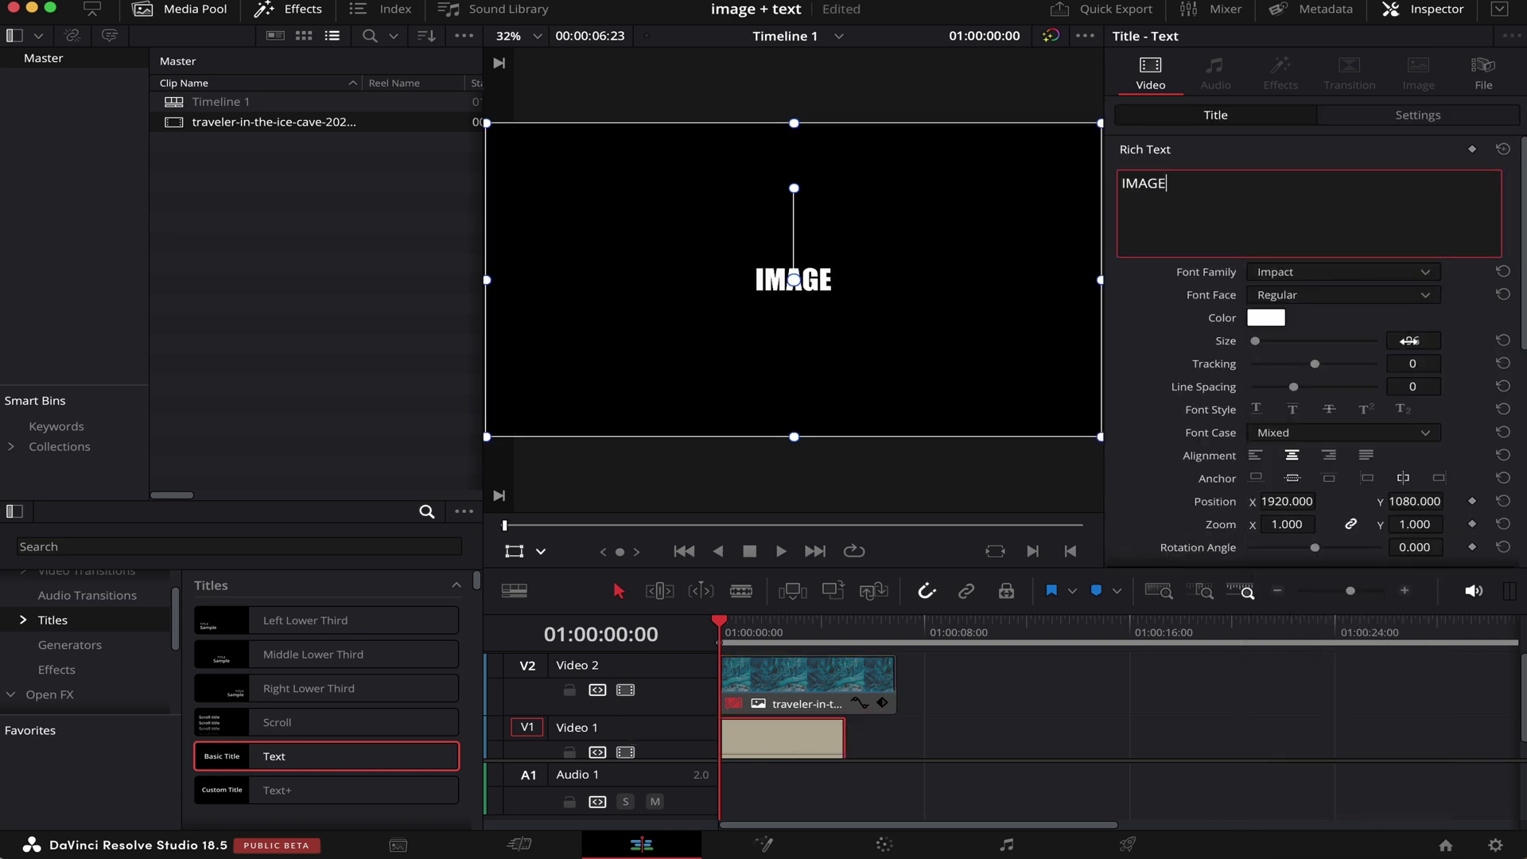
drag(1410, 340, 1511, 340)
- Re-enable the image clip on Video 2 and set its composite mode to Darken
click(790, 676)
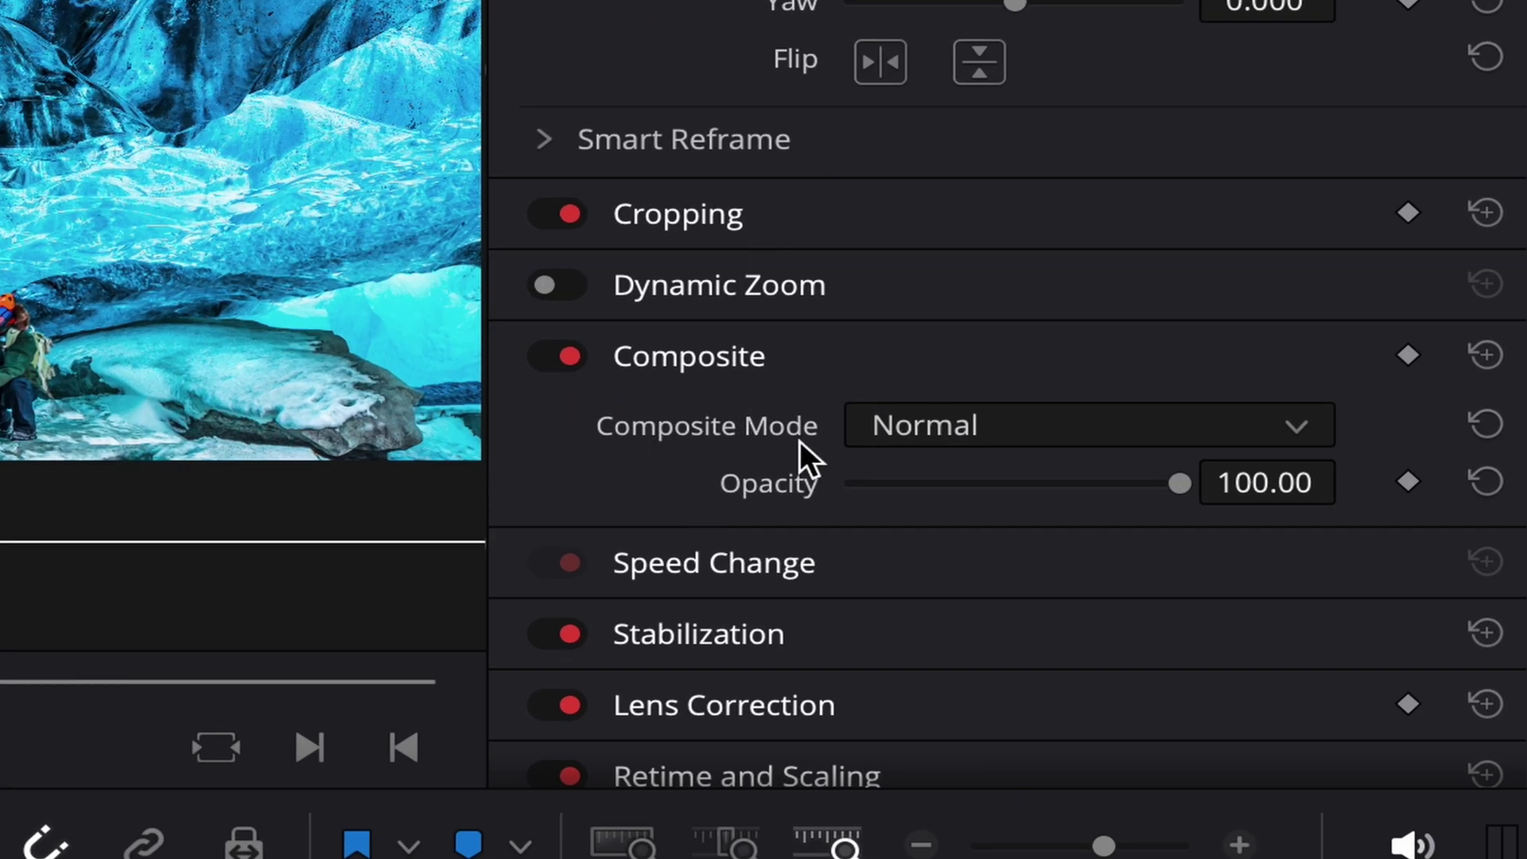
click(938, 438)
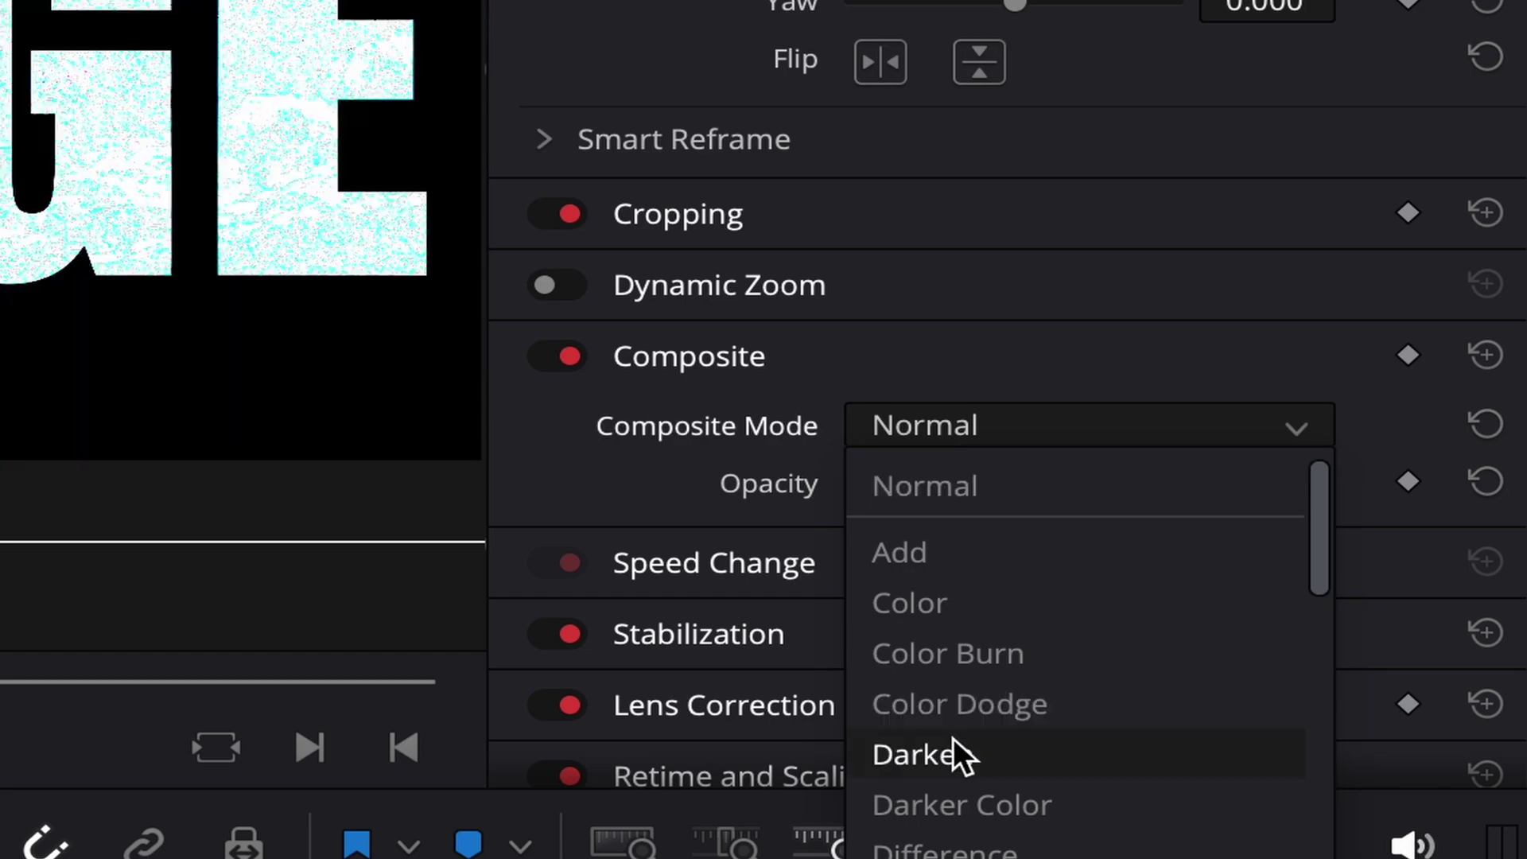
click(952, 740)
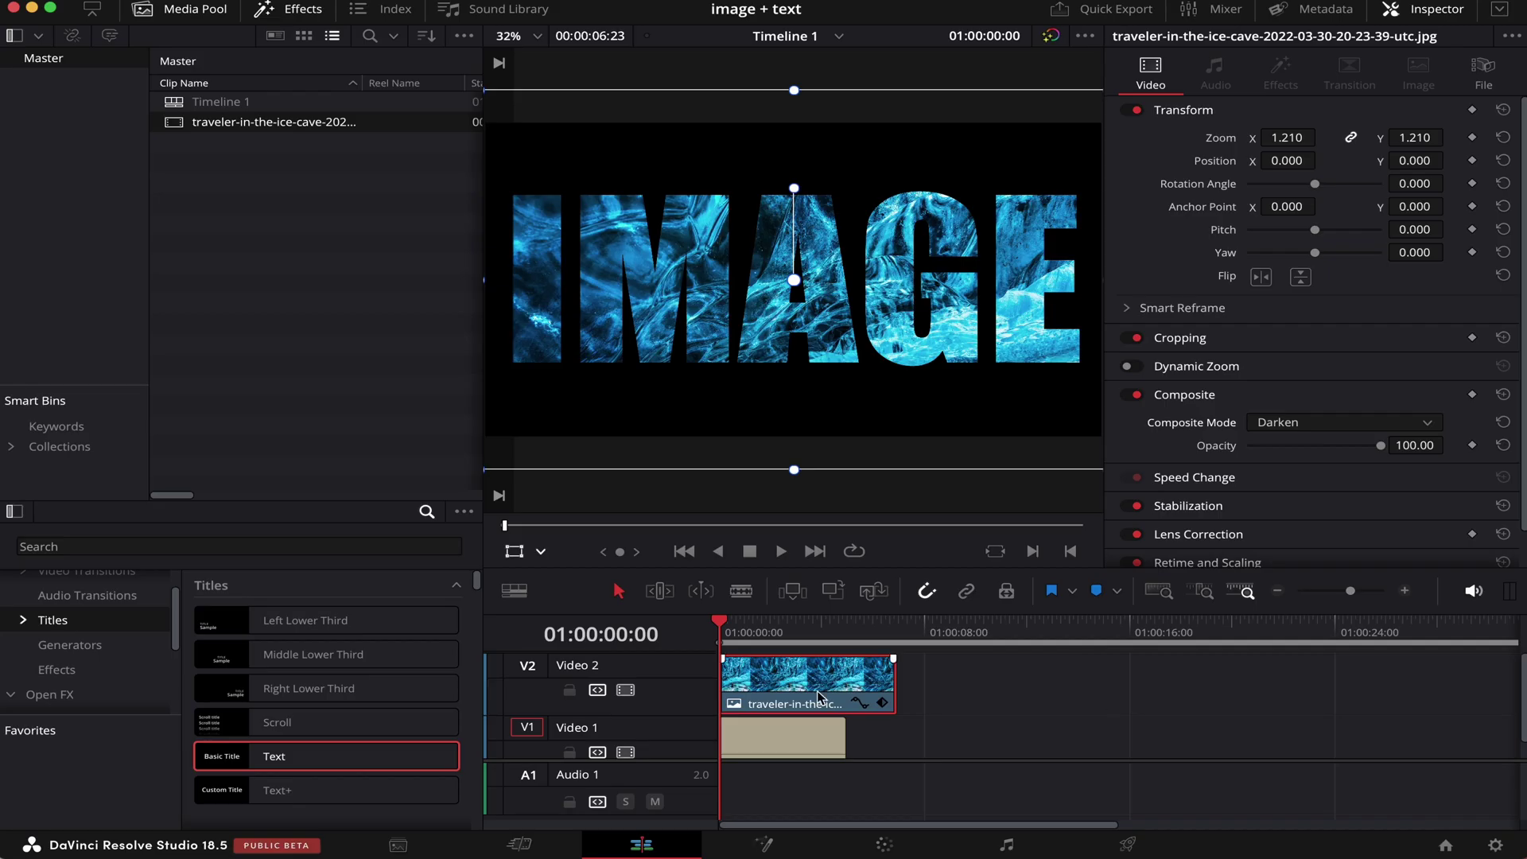
- Enable Dynamic Zoom on the IMAGE title with its direction swapped, and preview the zoom animation
click(779, 743)
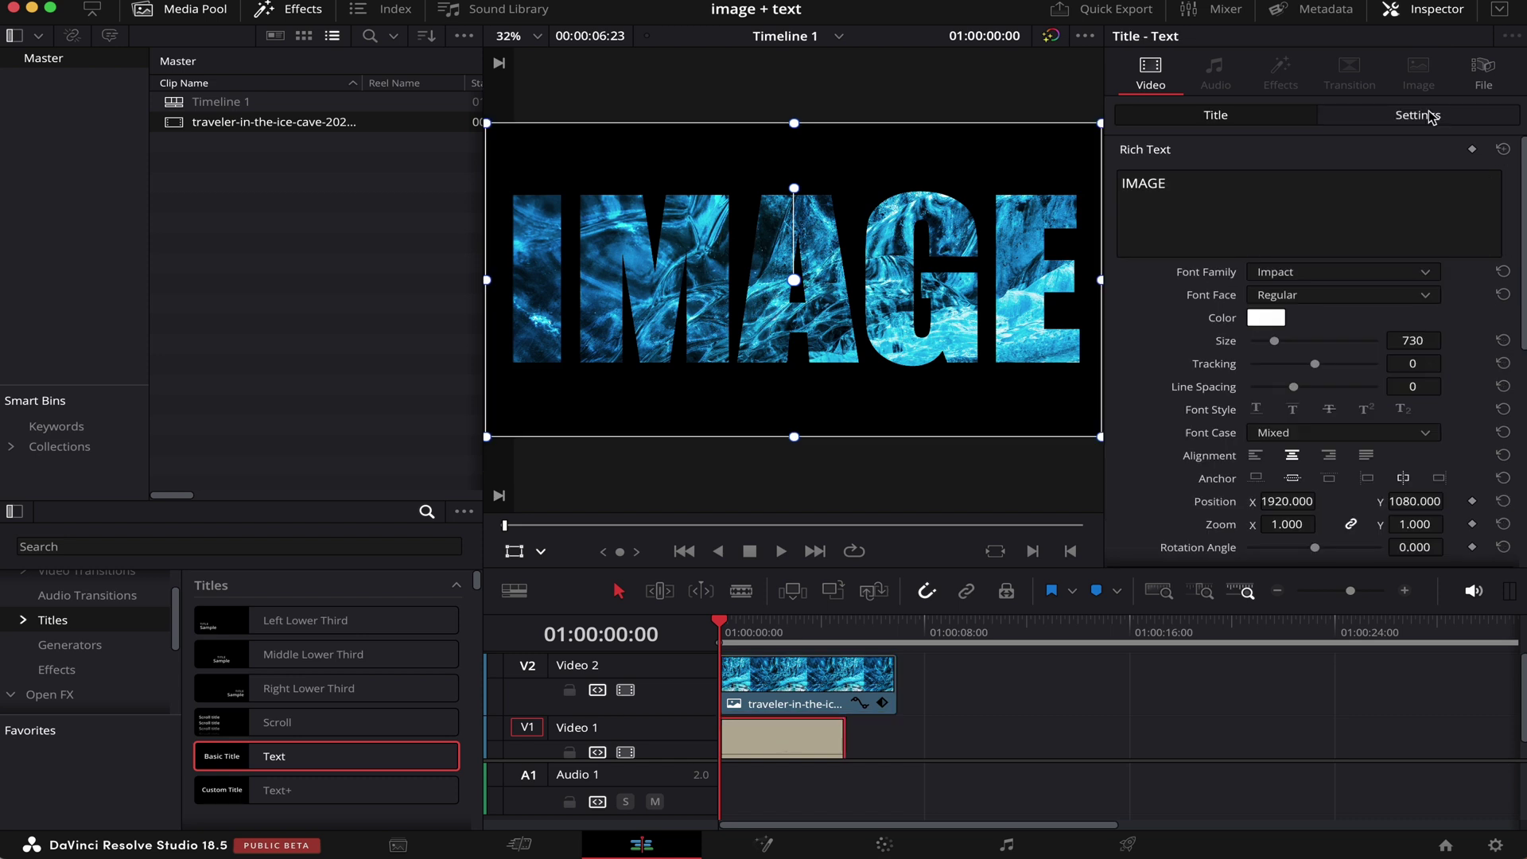
click(1421, 120)
scroll(1373, 413, down, 6)
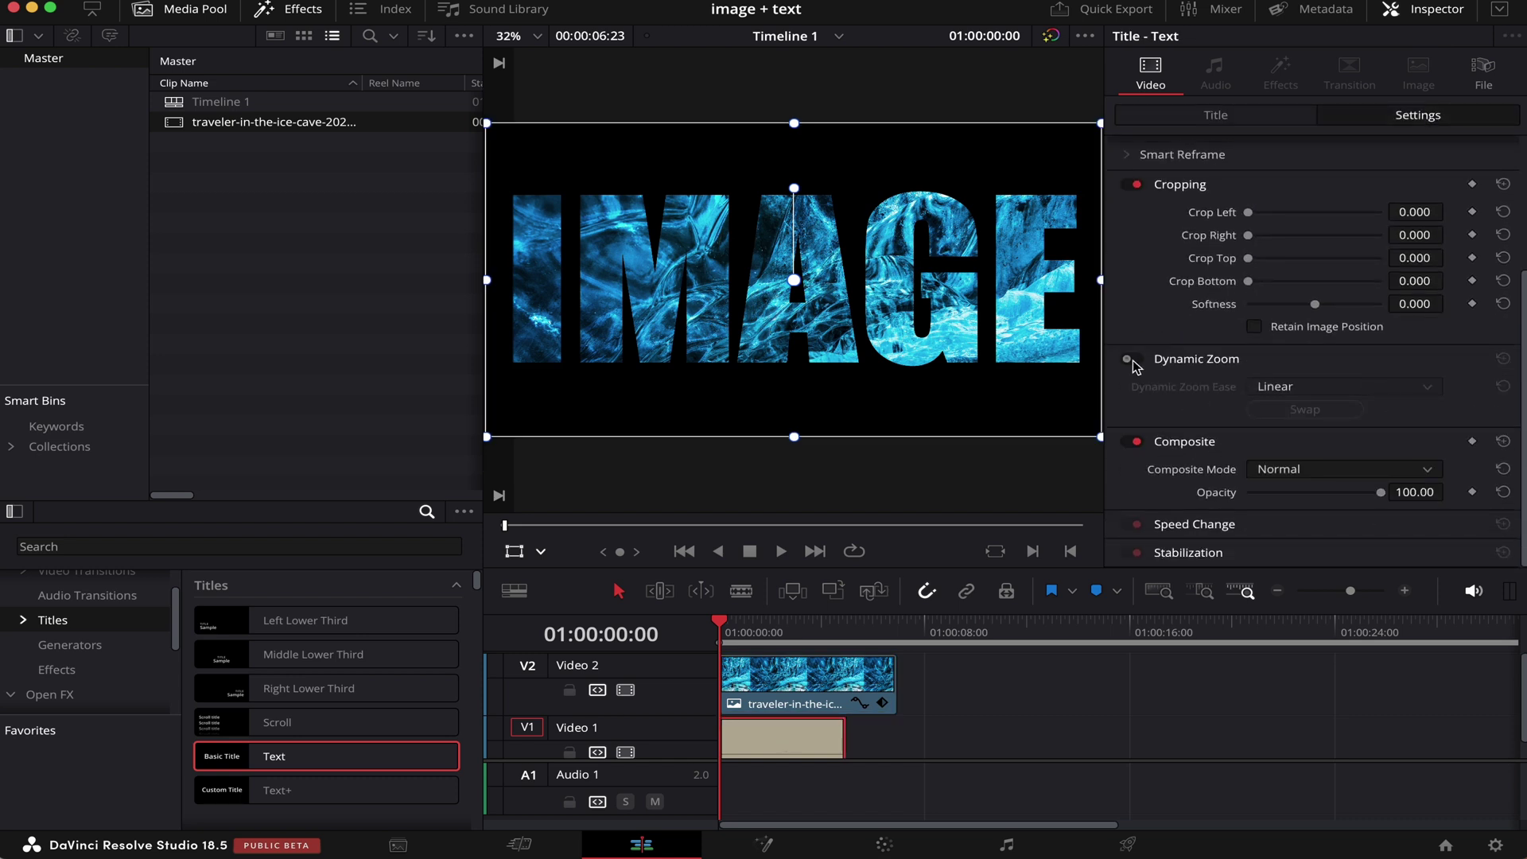
click(1129, 359)
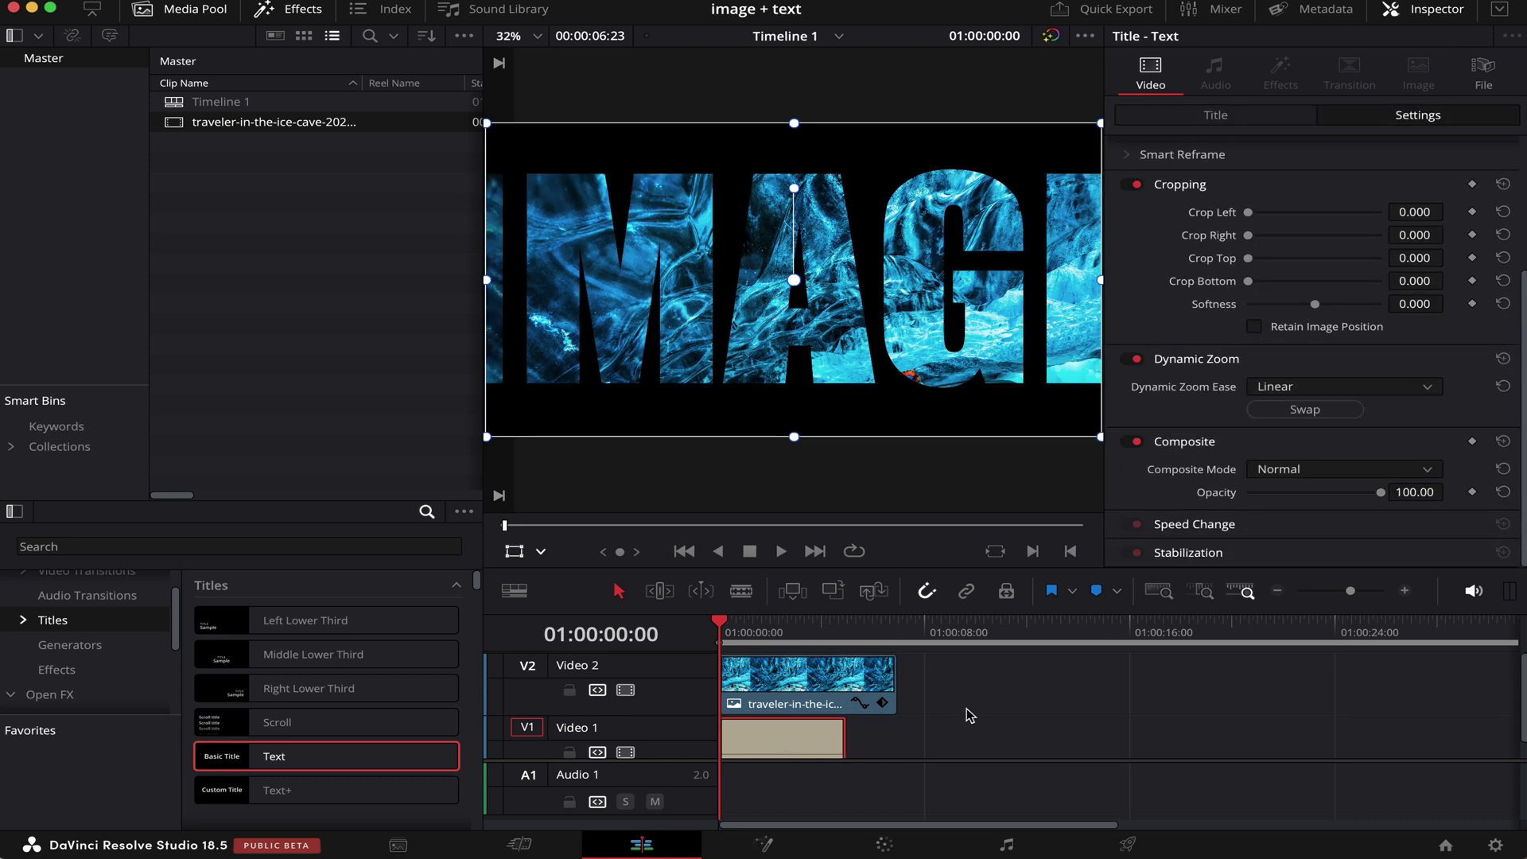
key(space)
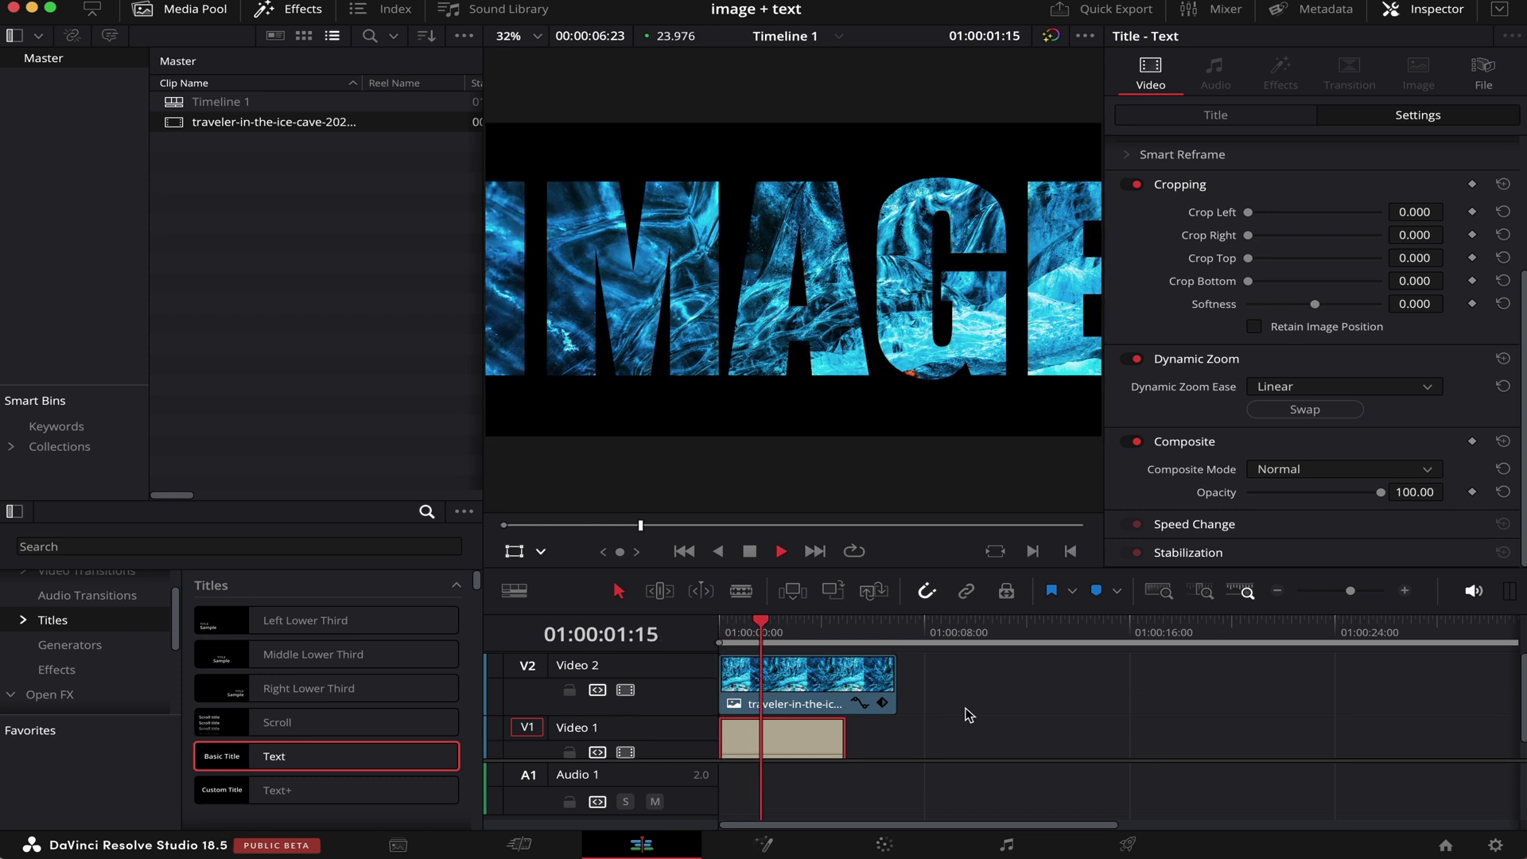
click(817, 630)
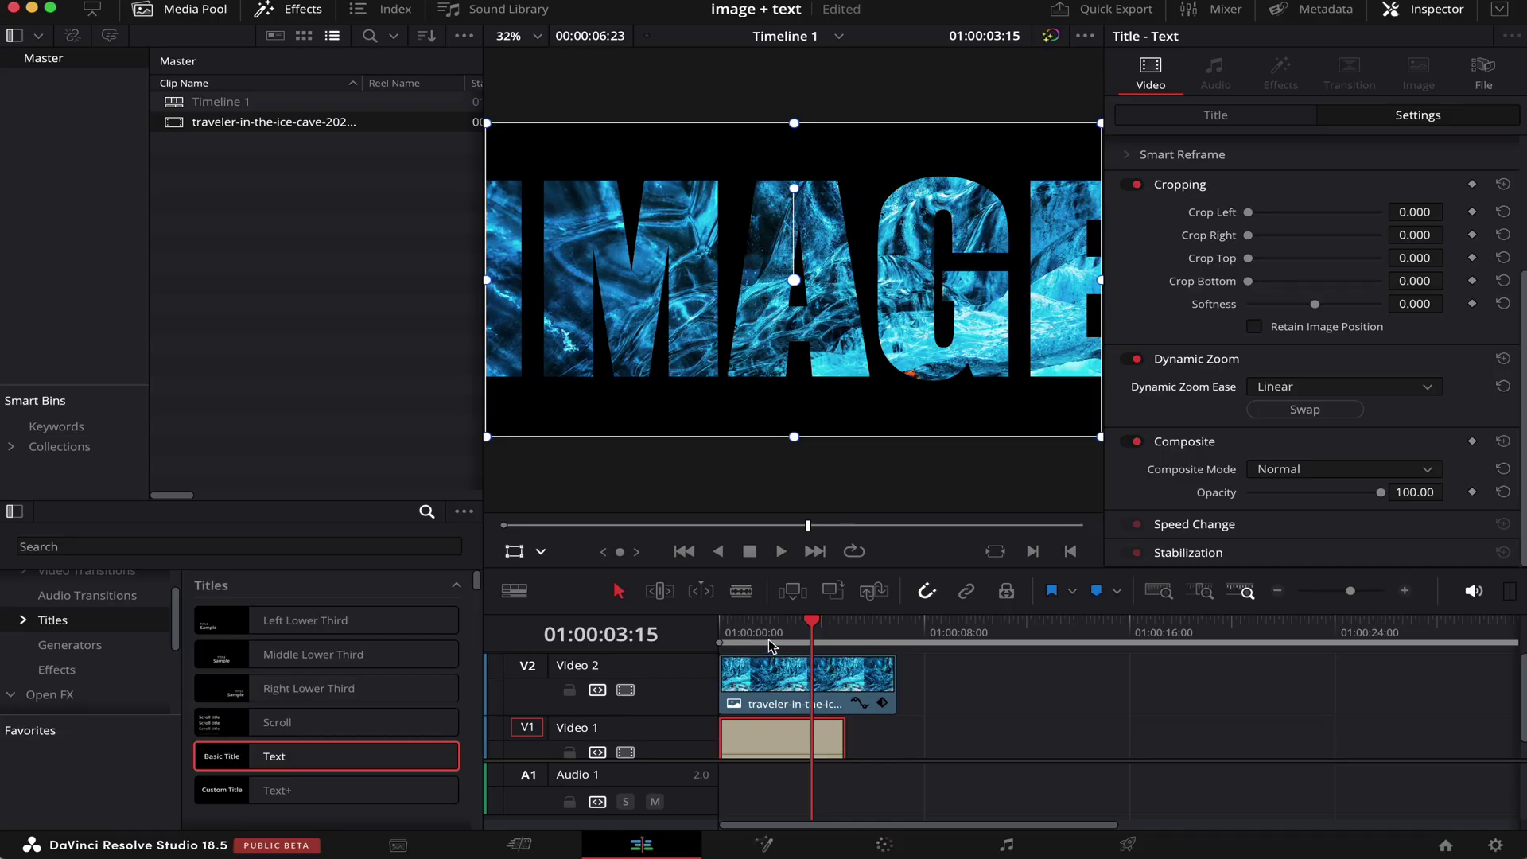
key(Home)
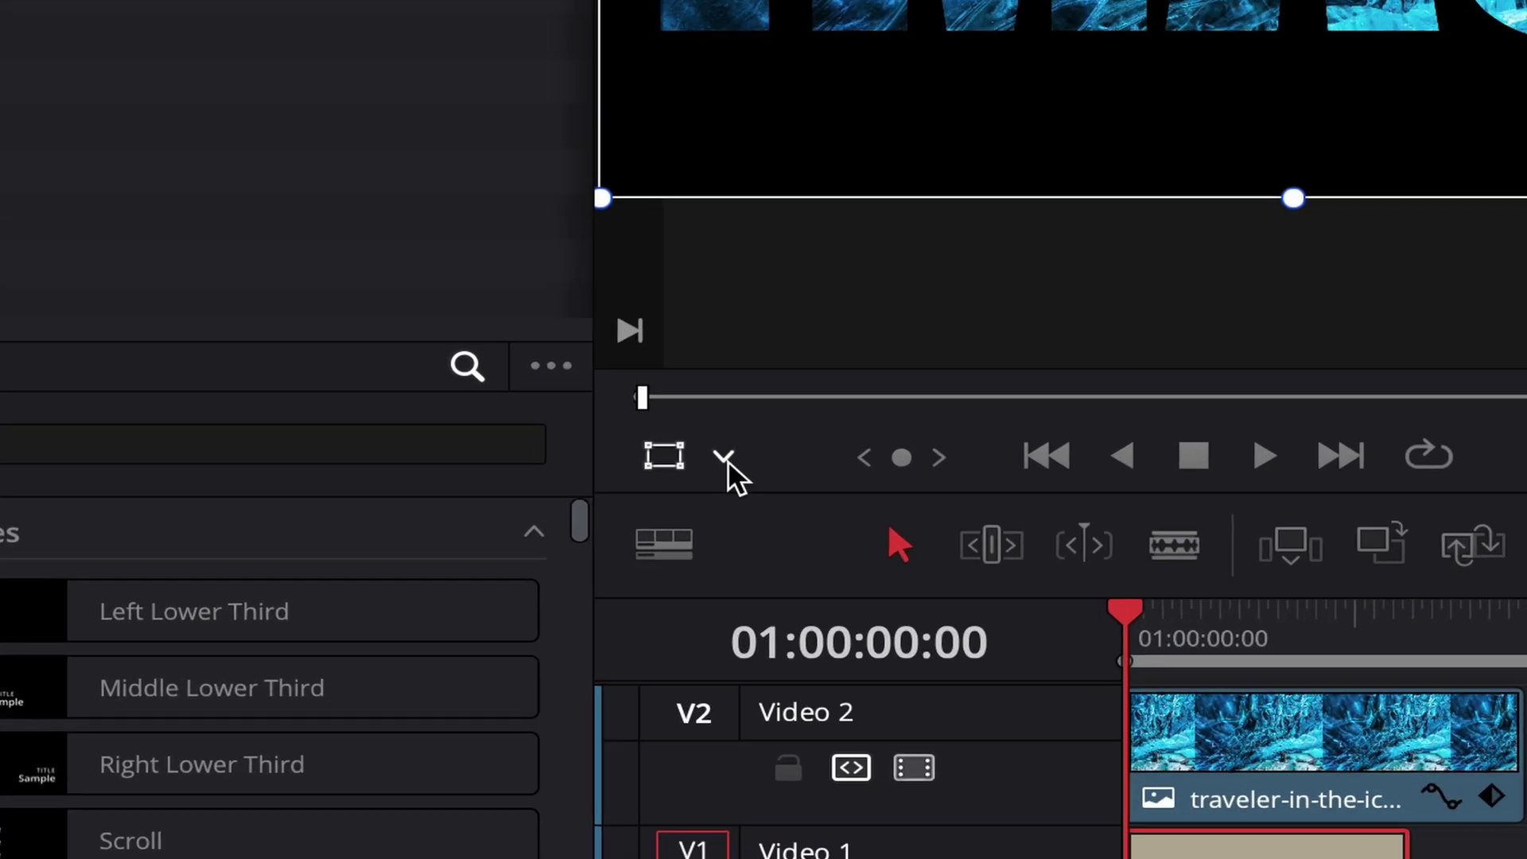
- Show the Dynamic Zoom overlay in the viewer and shrink the title's end frame towards the centre
click(541, 553)
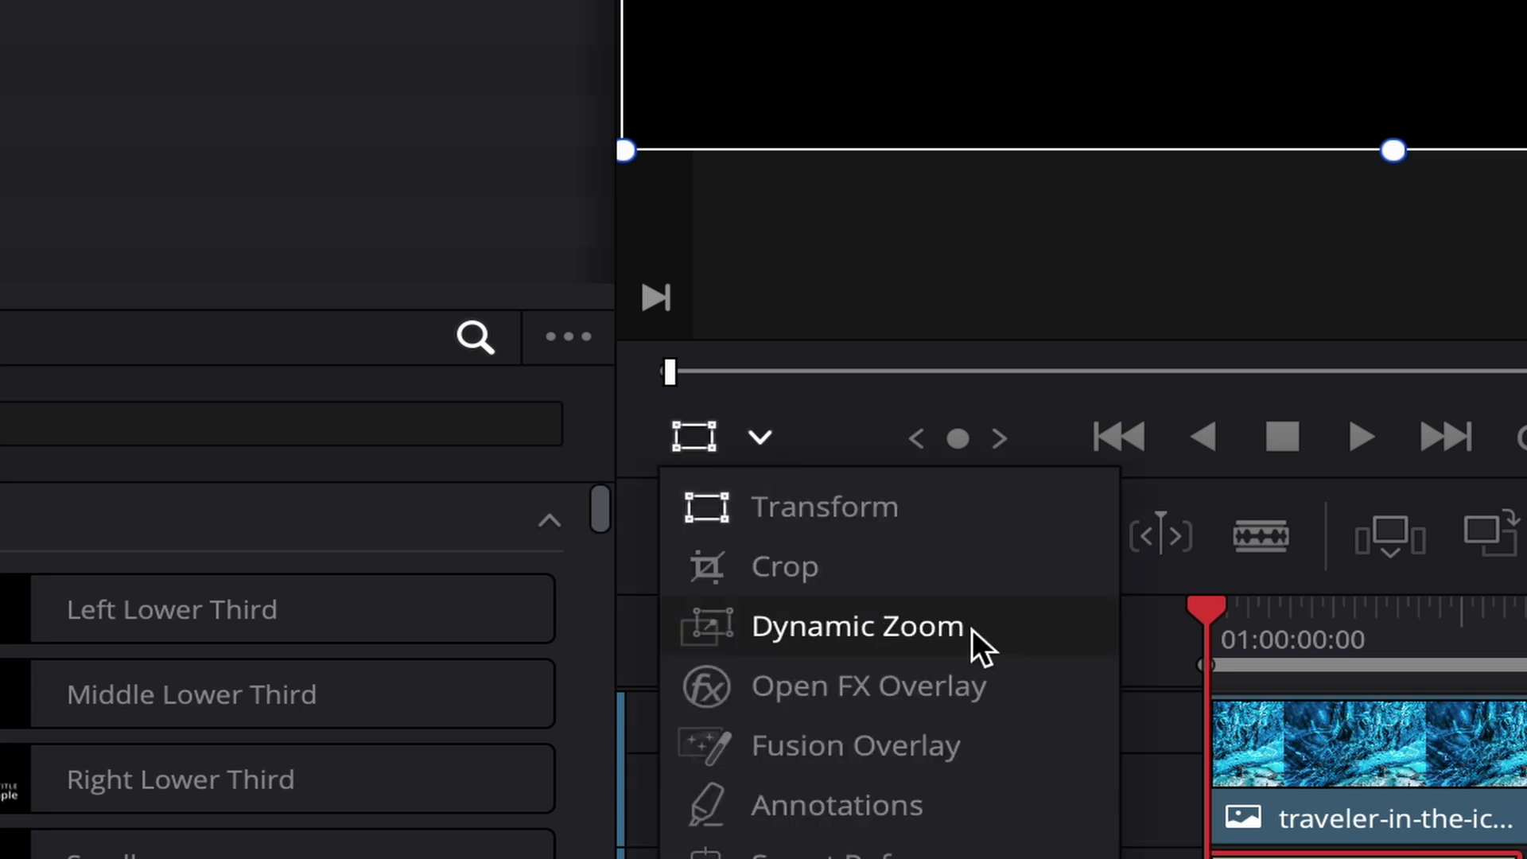
click(818, 636)
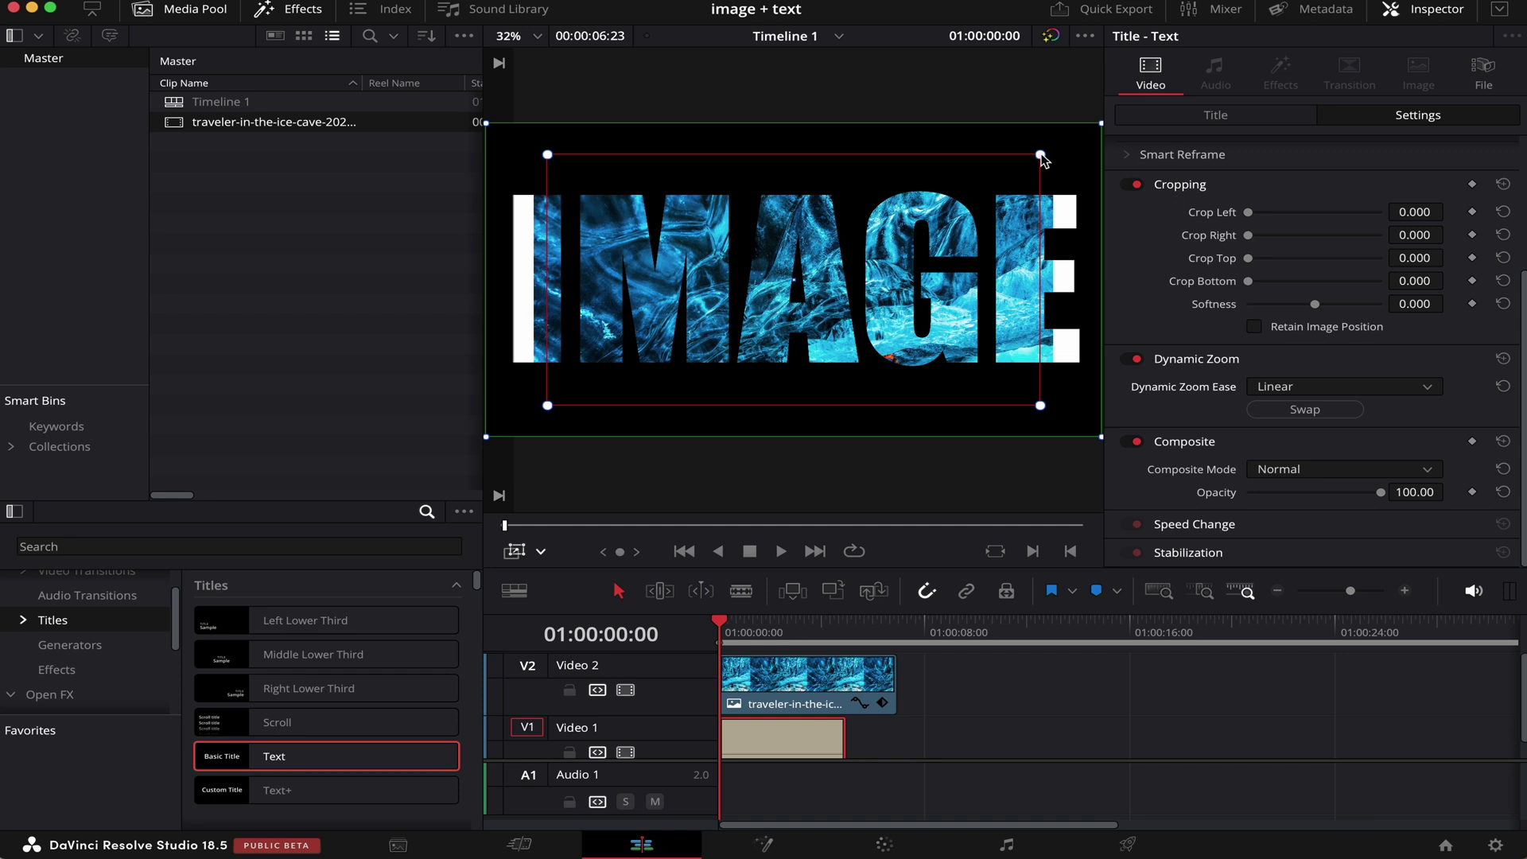
drag(1042, 156, 994, 198)
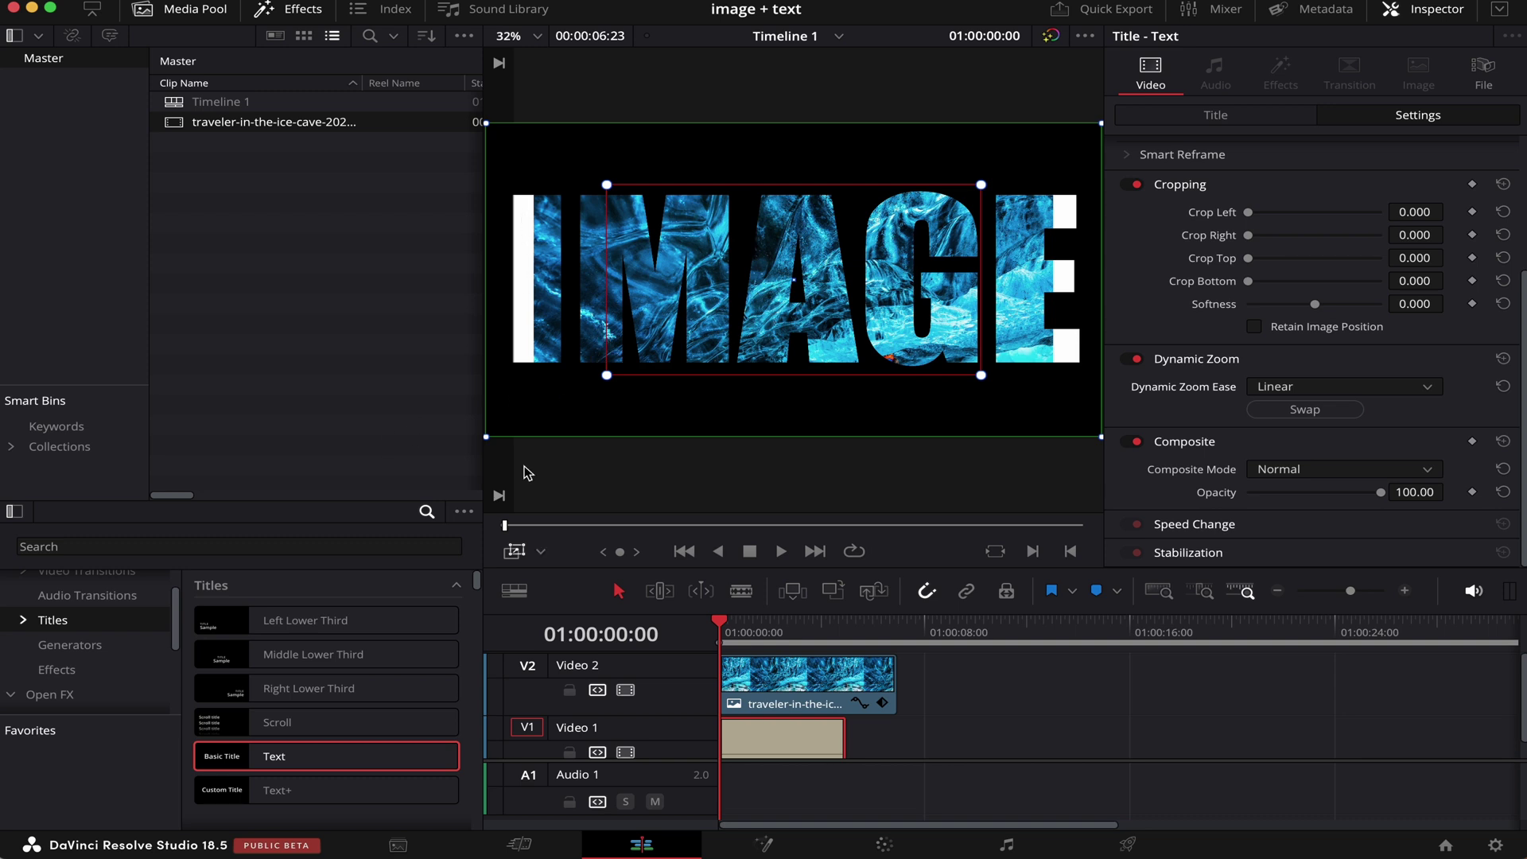
click(541, 552)
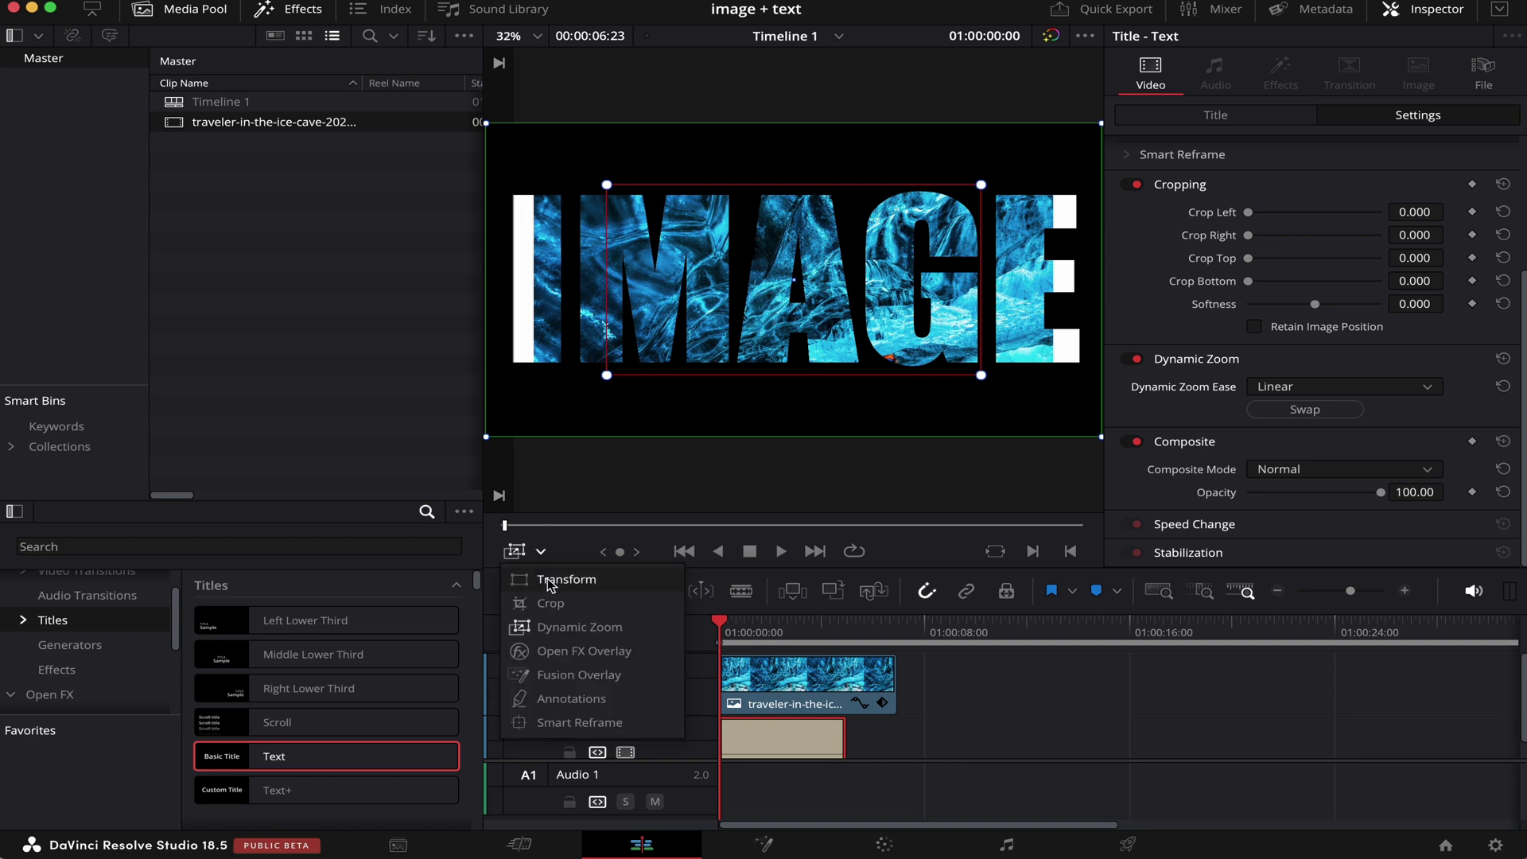
click(549, 581)
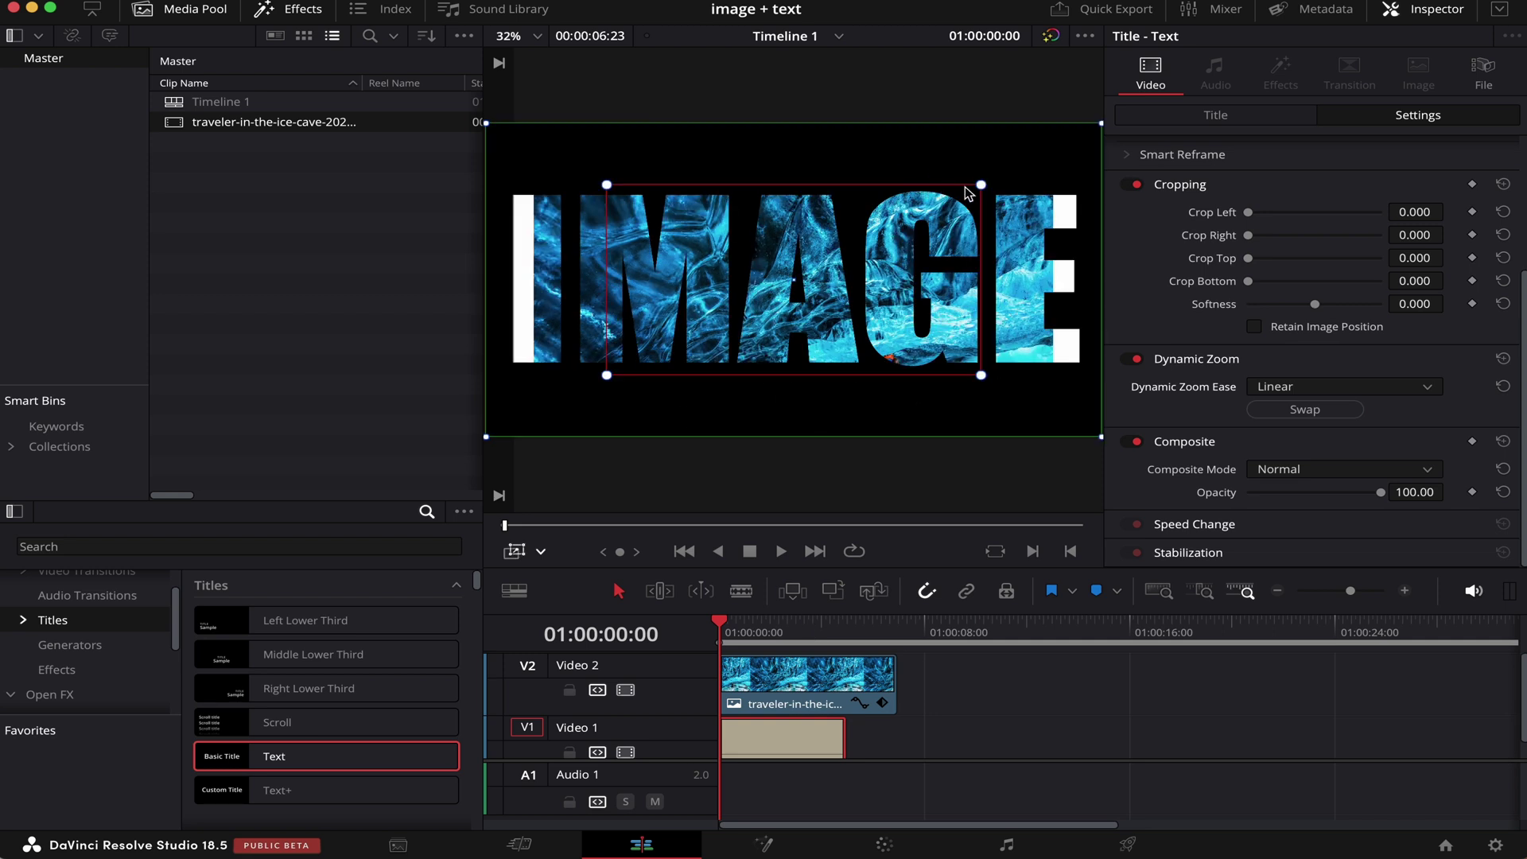
drag(984, 191, 799, 312)
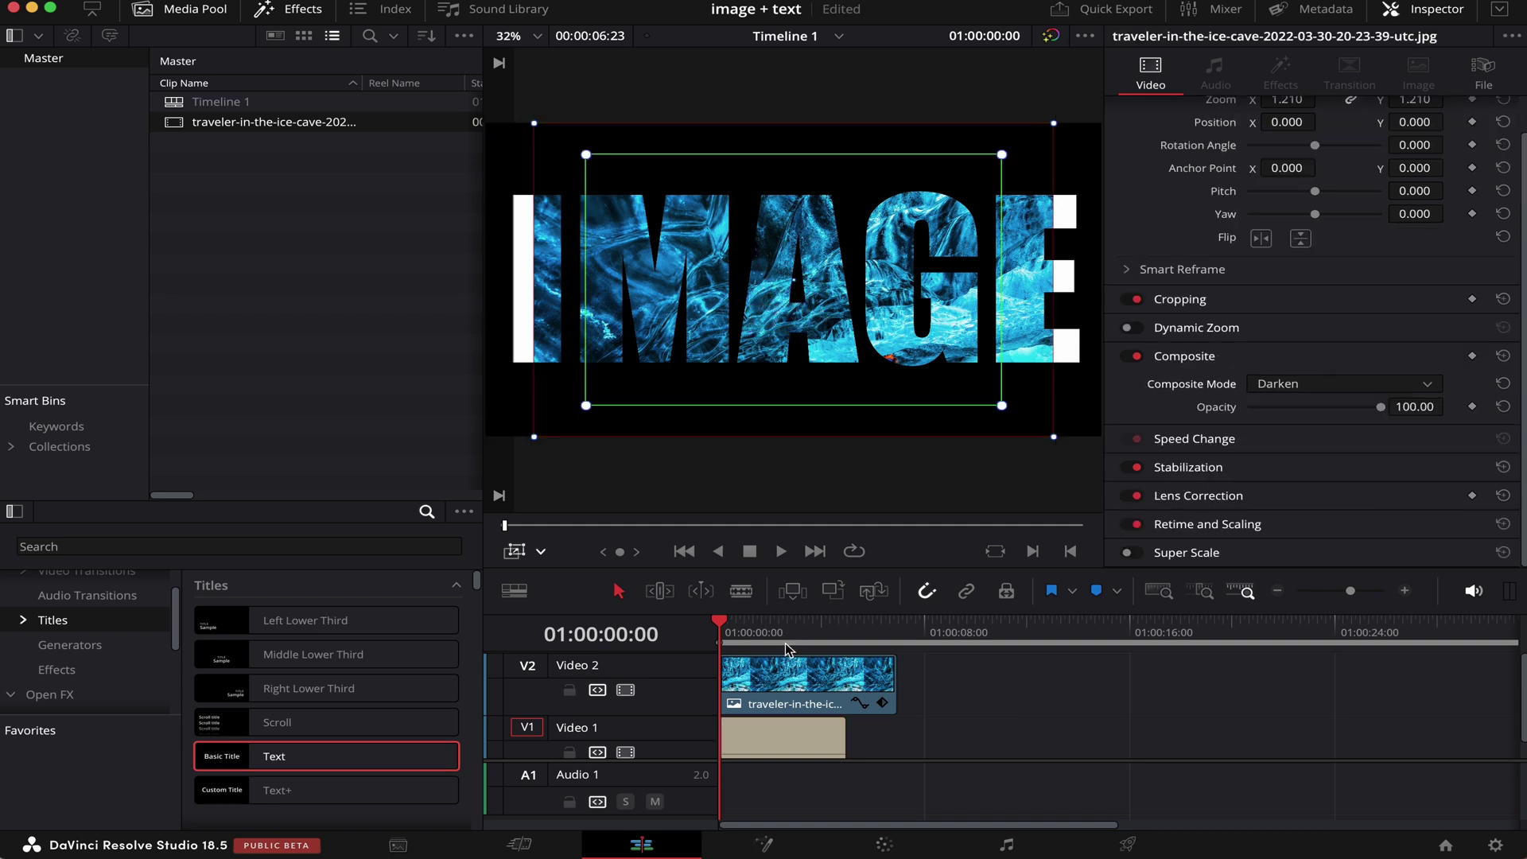
- Animate the Video 2 image's zoom with a 1.21 keyframe at the first frame and a larger value at 01:00:06:22
click(811, 680)
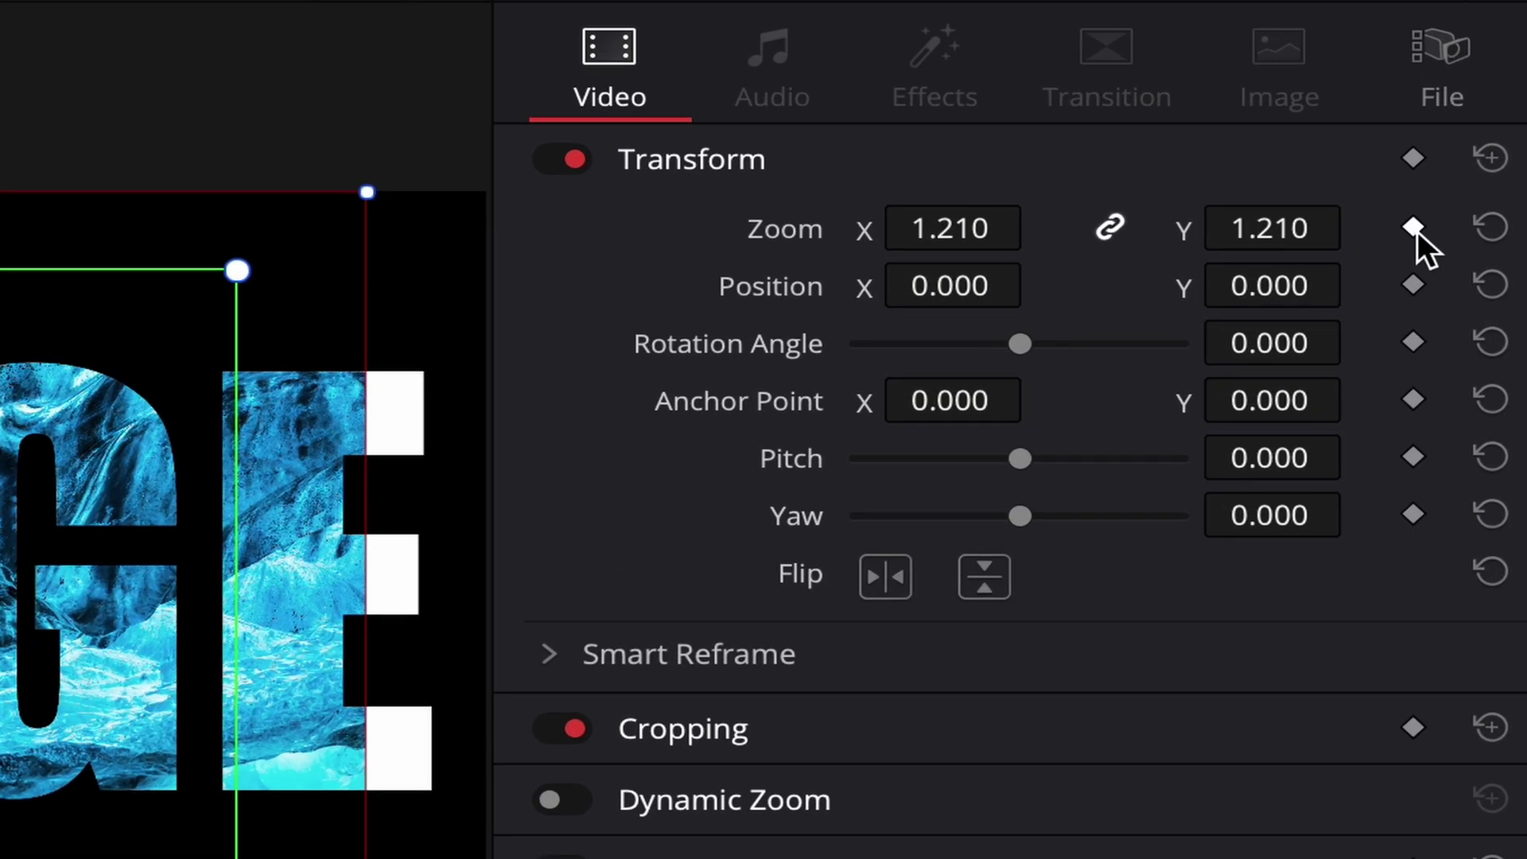
click(1415, 229)
click(889, 634)
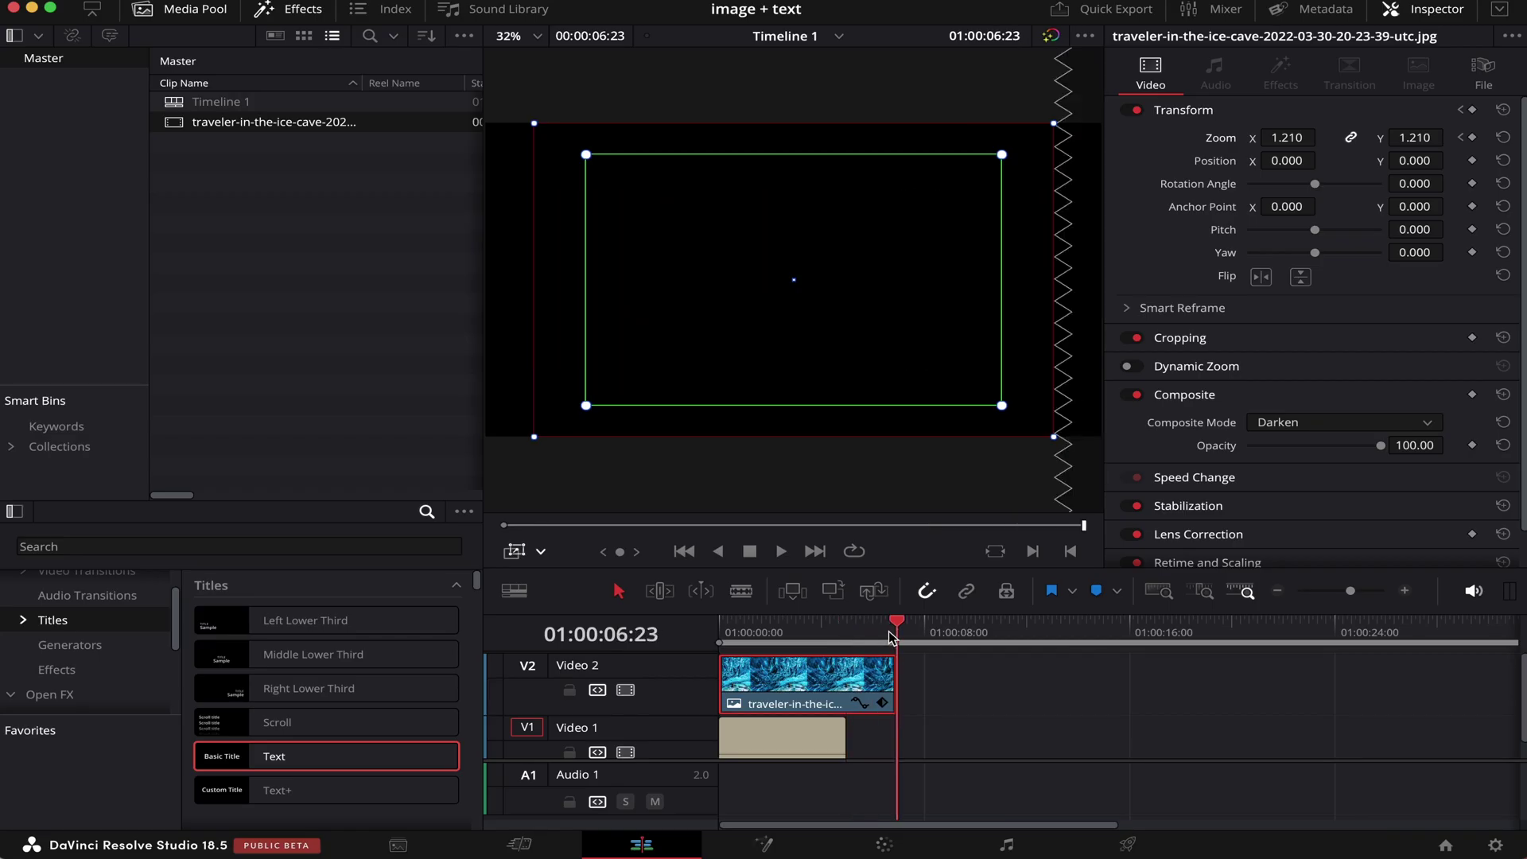
key(Left)
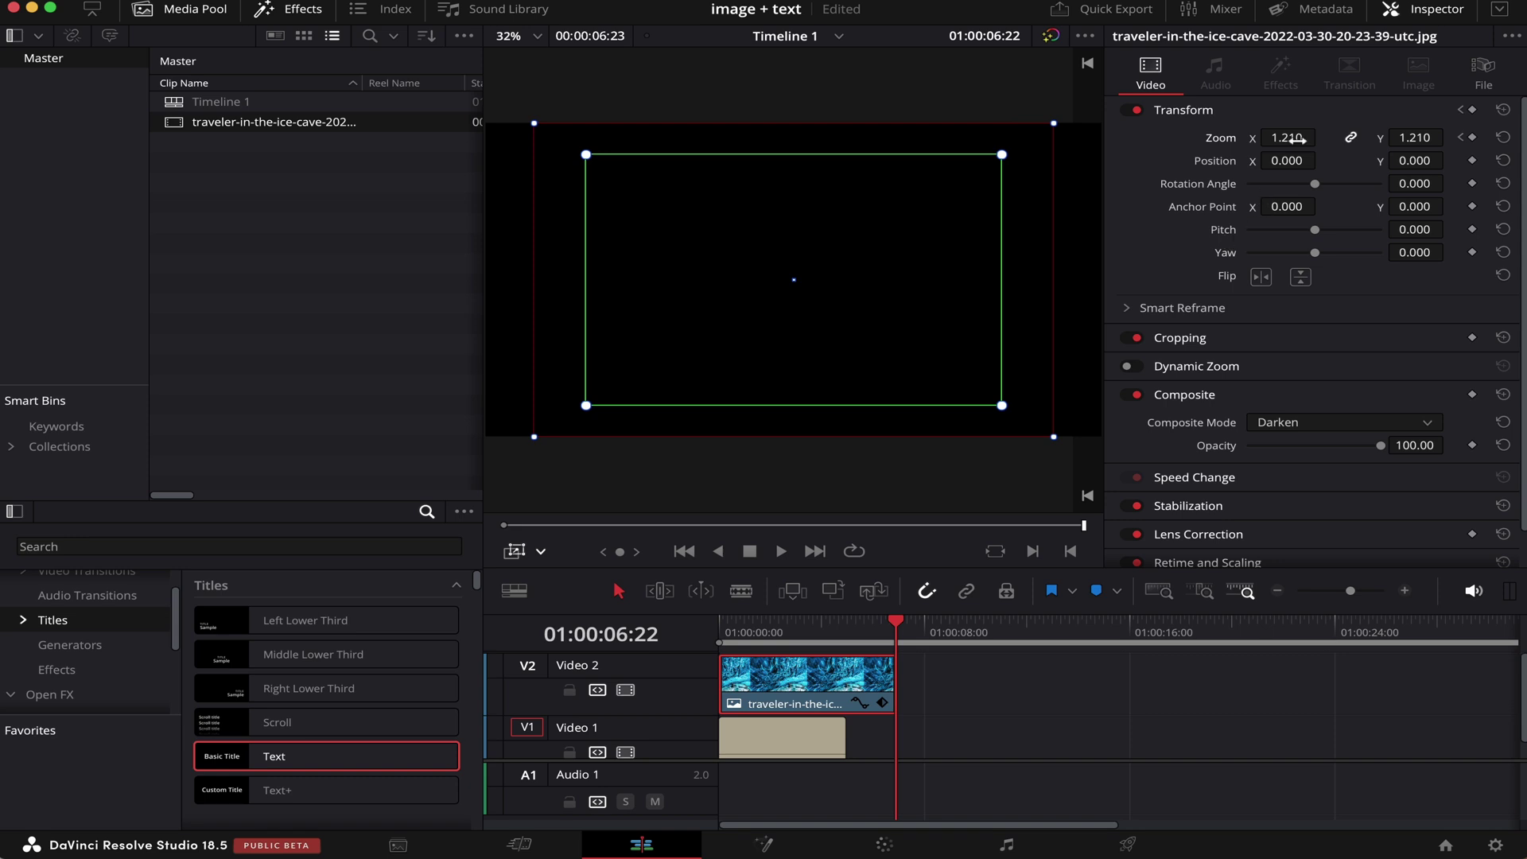
drag(1294, 138, 1401, 137)
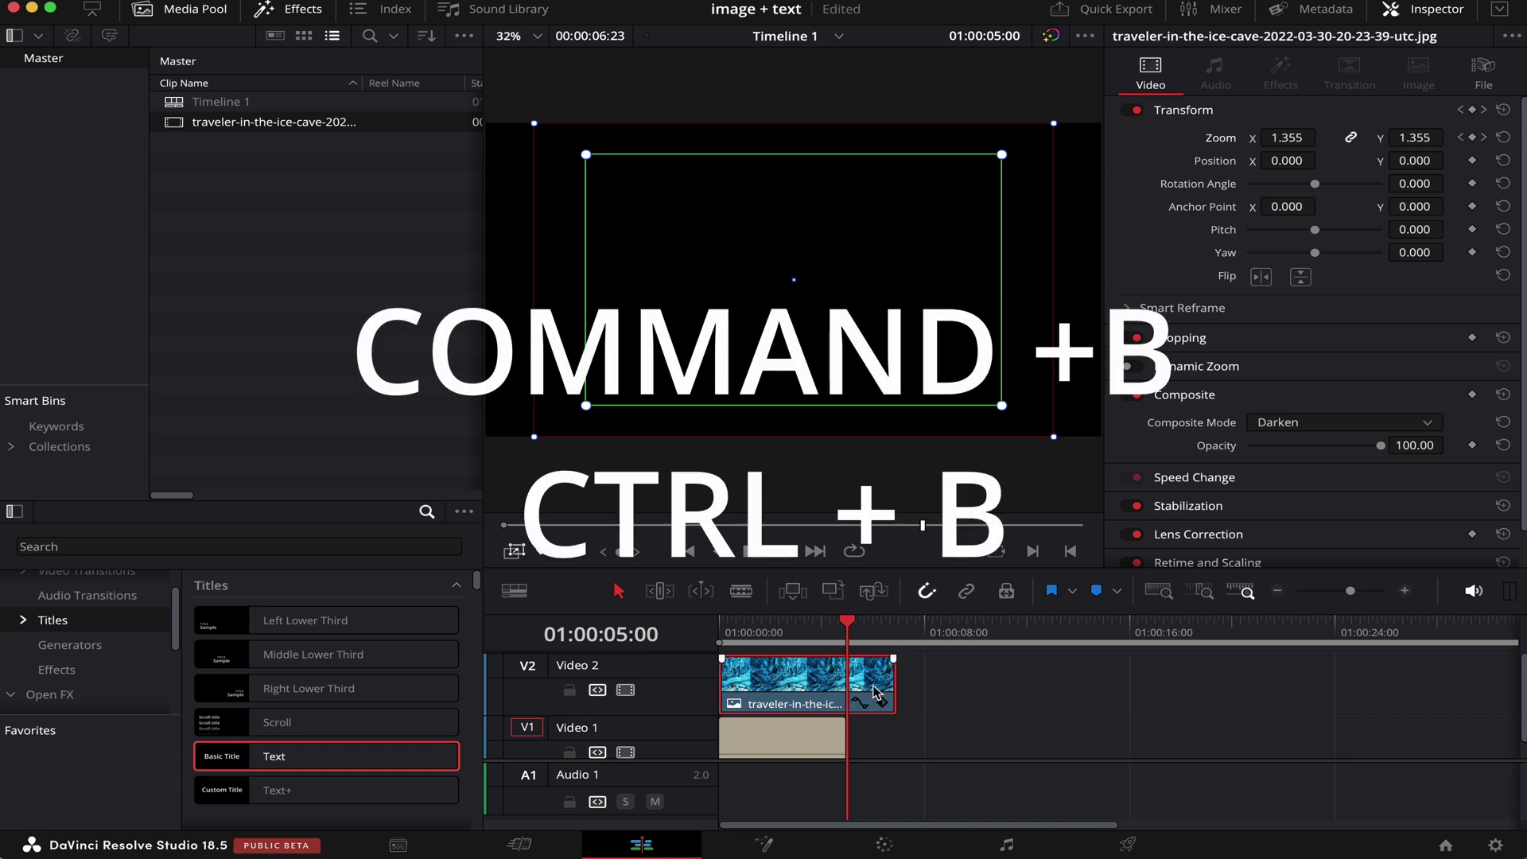
- Split the Video 2 image clip at 01:00:05:00 and set the second part's composite mode to Normal
key(super+b)
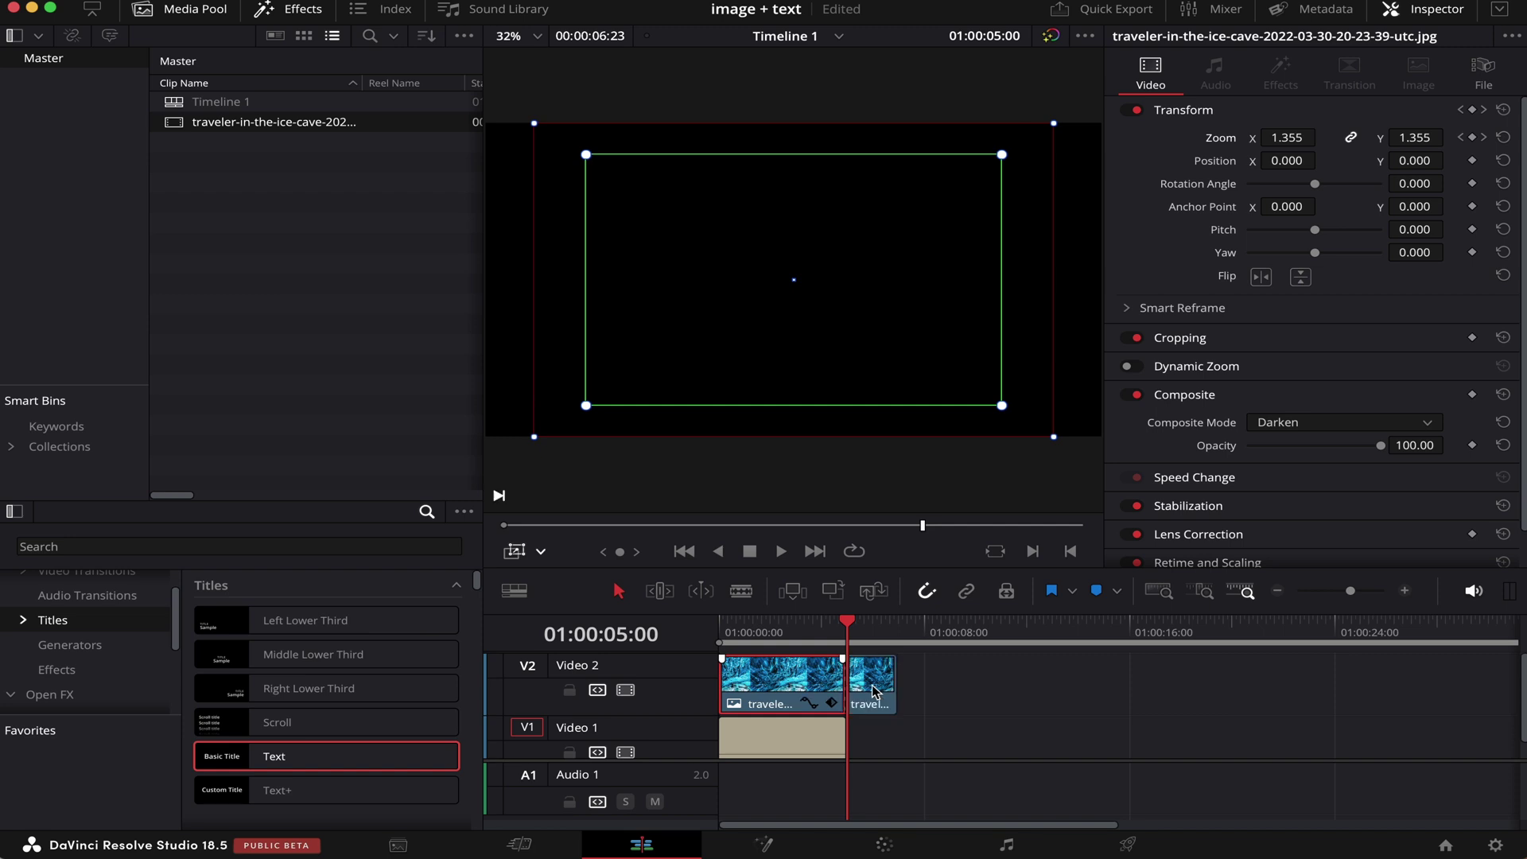
click(863, 684)
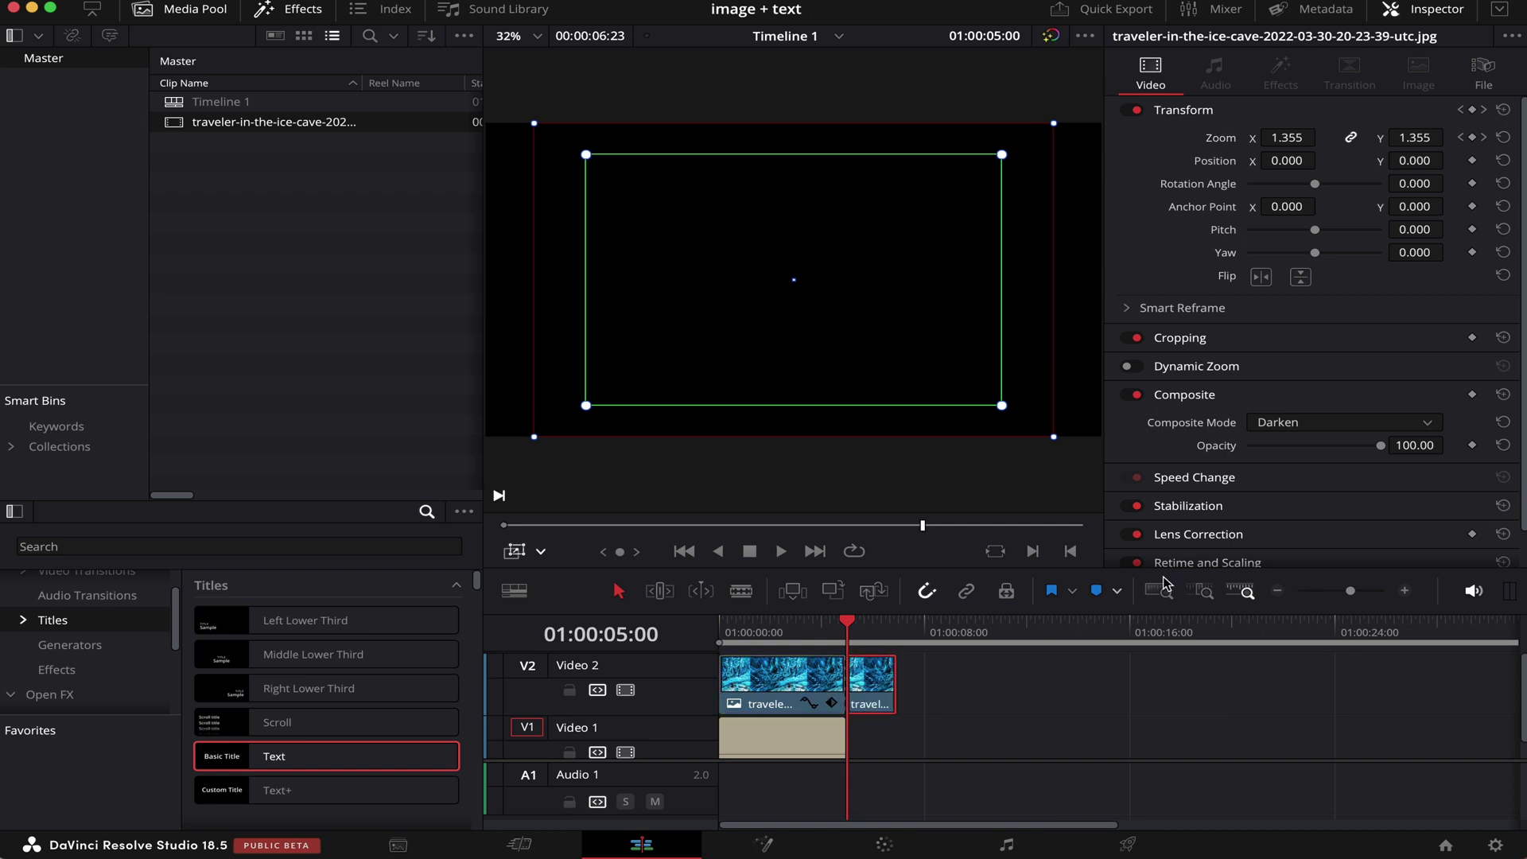
click(1292, 428)
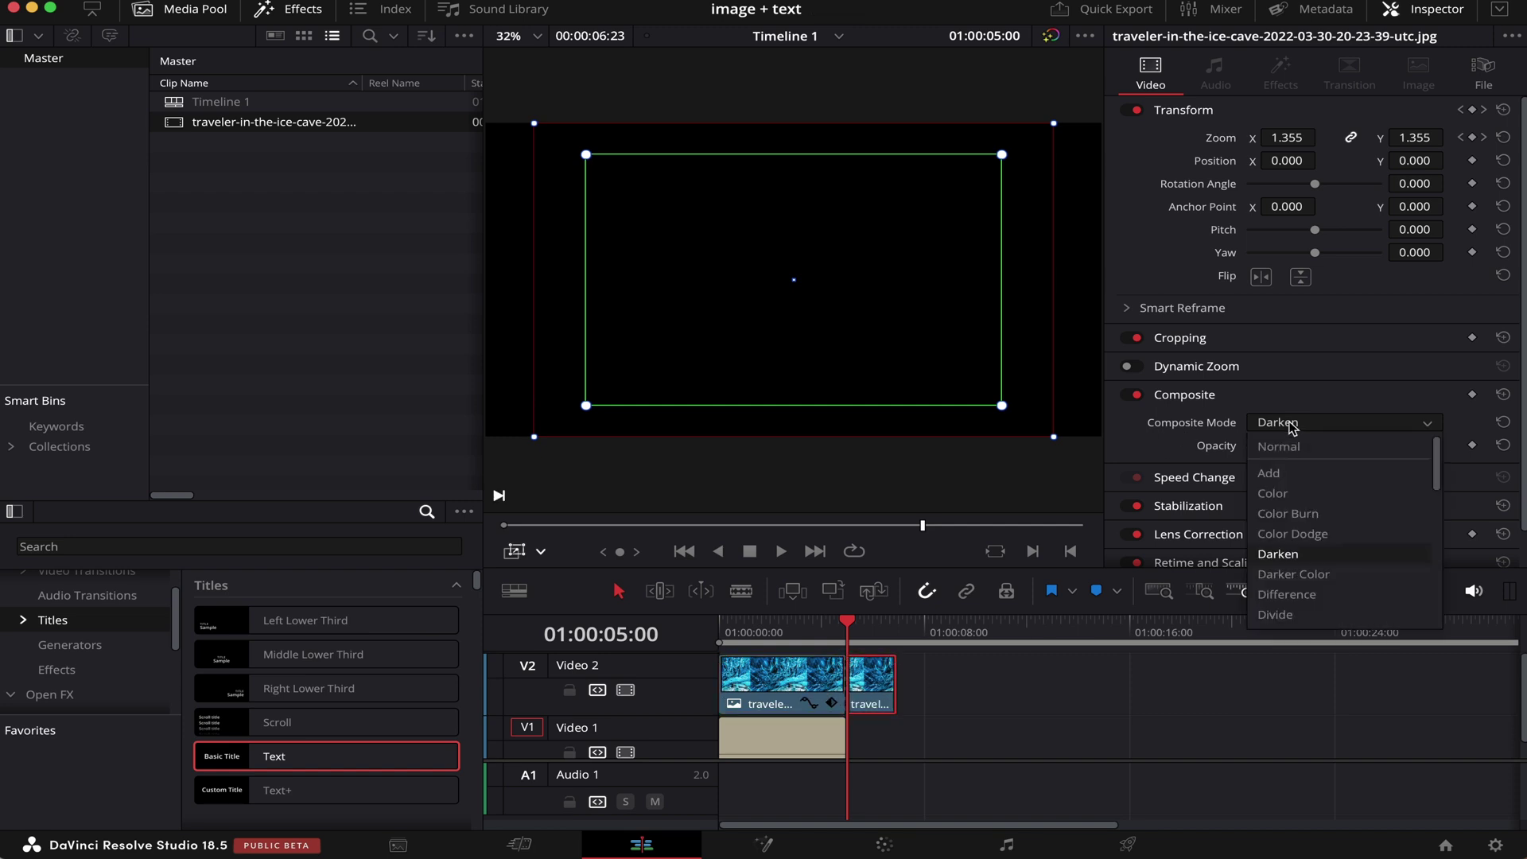
click(1288, 447)
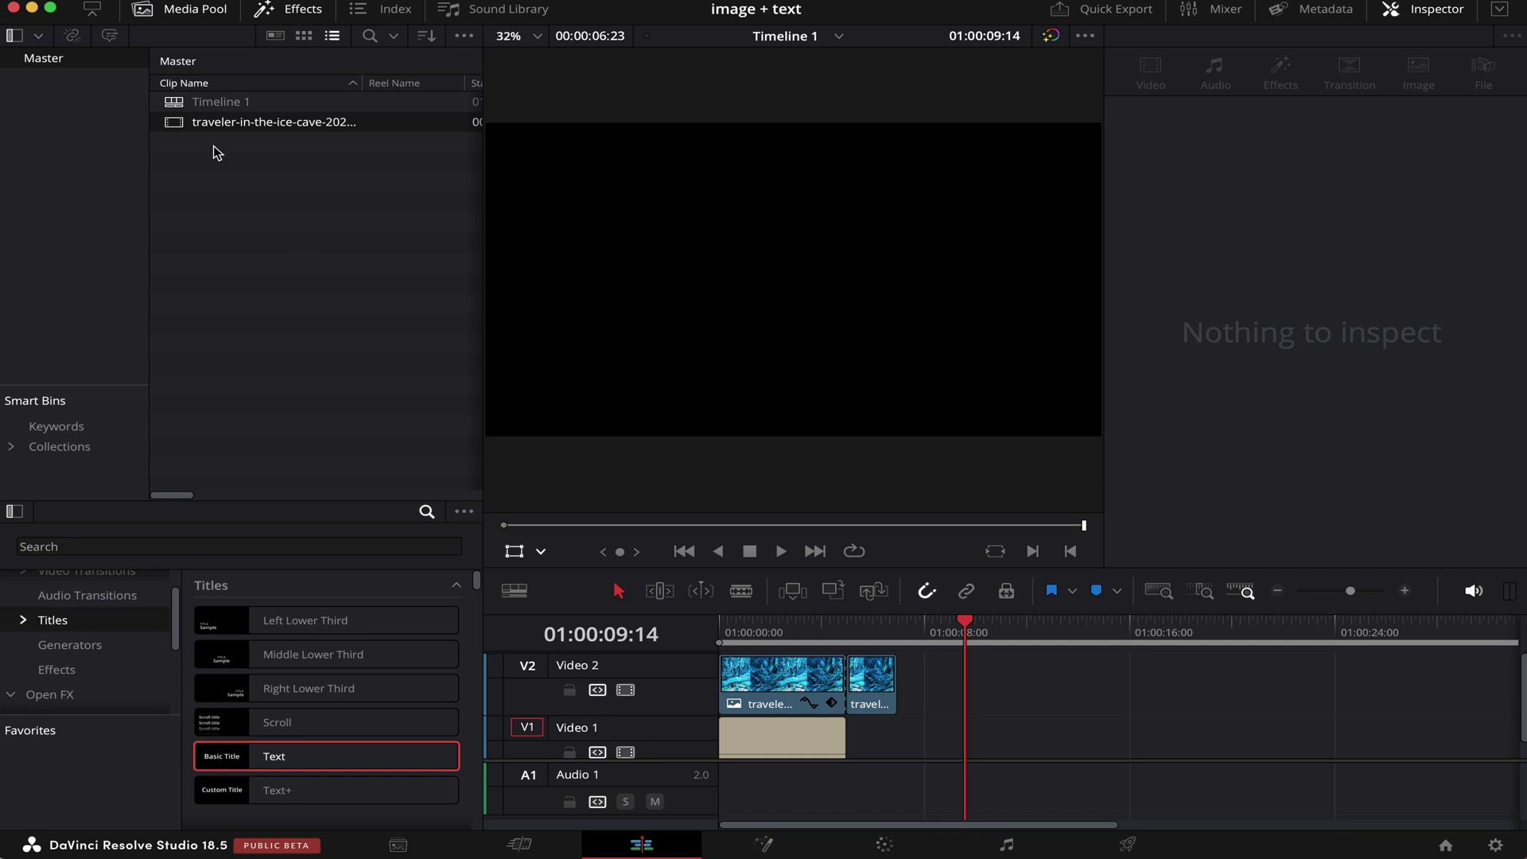
- Place the ice cave image on Video 1 at 01:00:09:14 with a zoom of 1.21, and lengthen it by about two seconds
drag(199, 122, 986, 739)
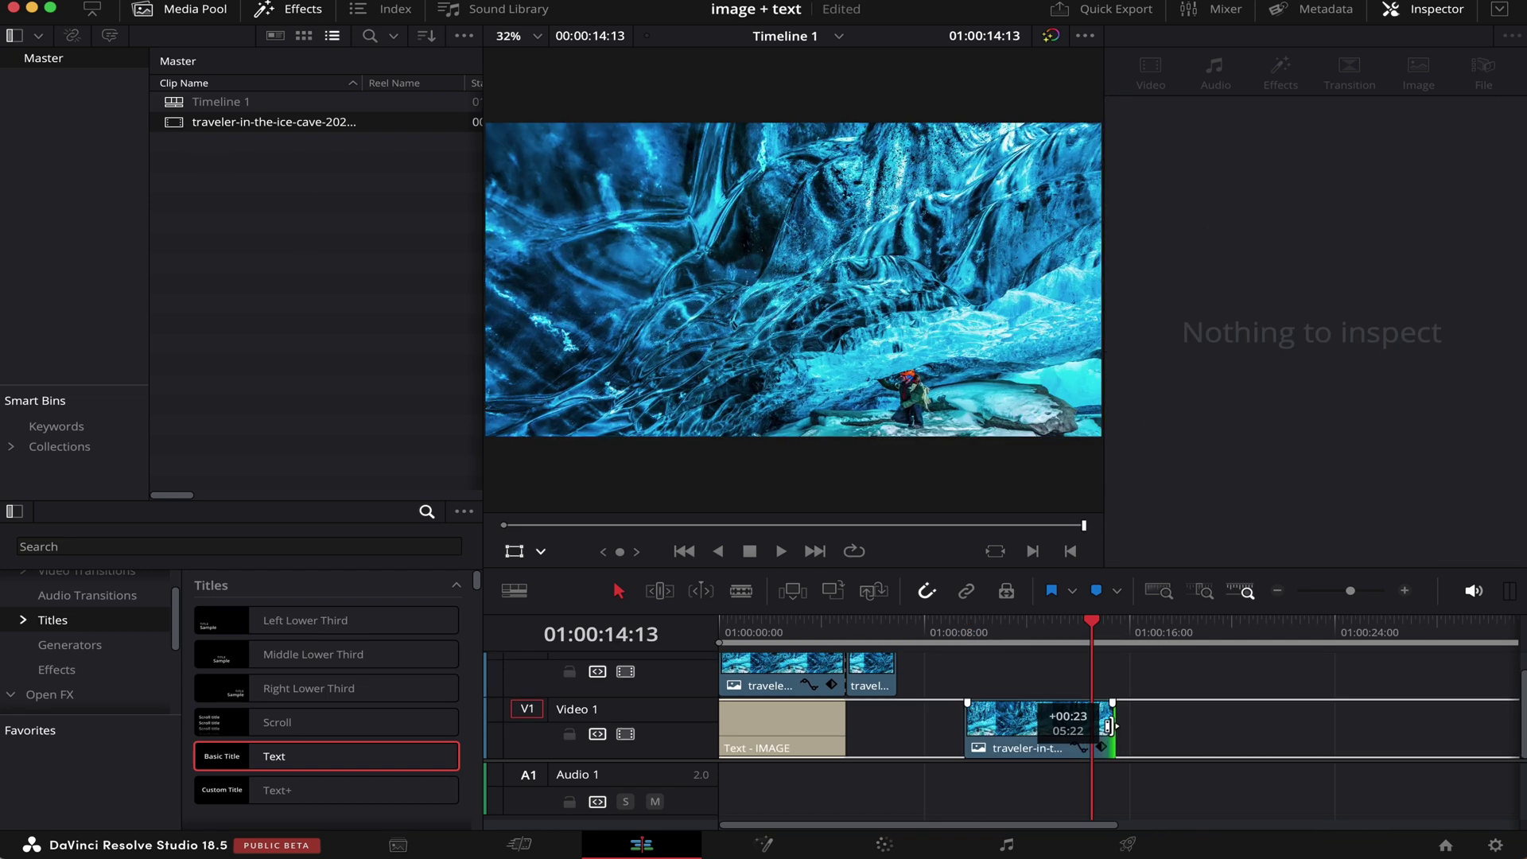
drag(1116, 728, 1137, 727)
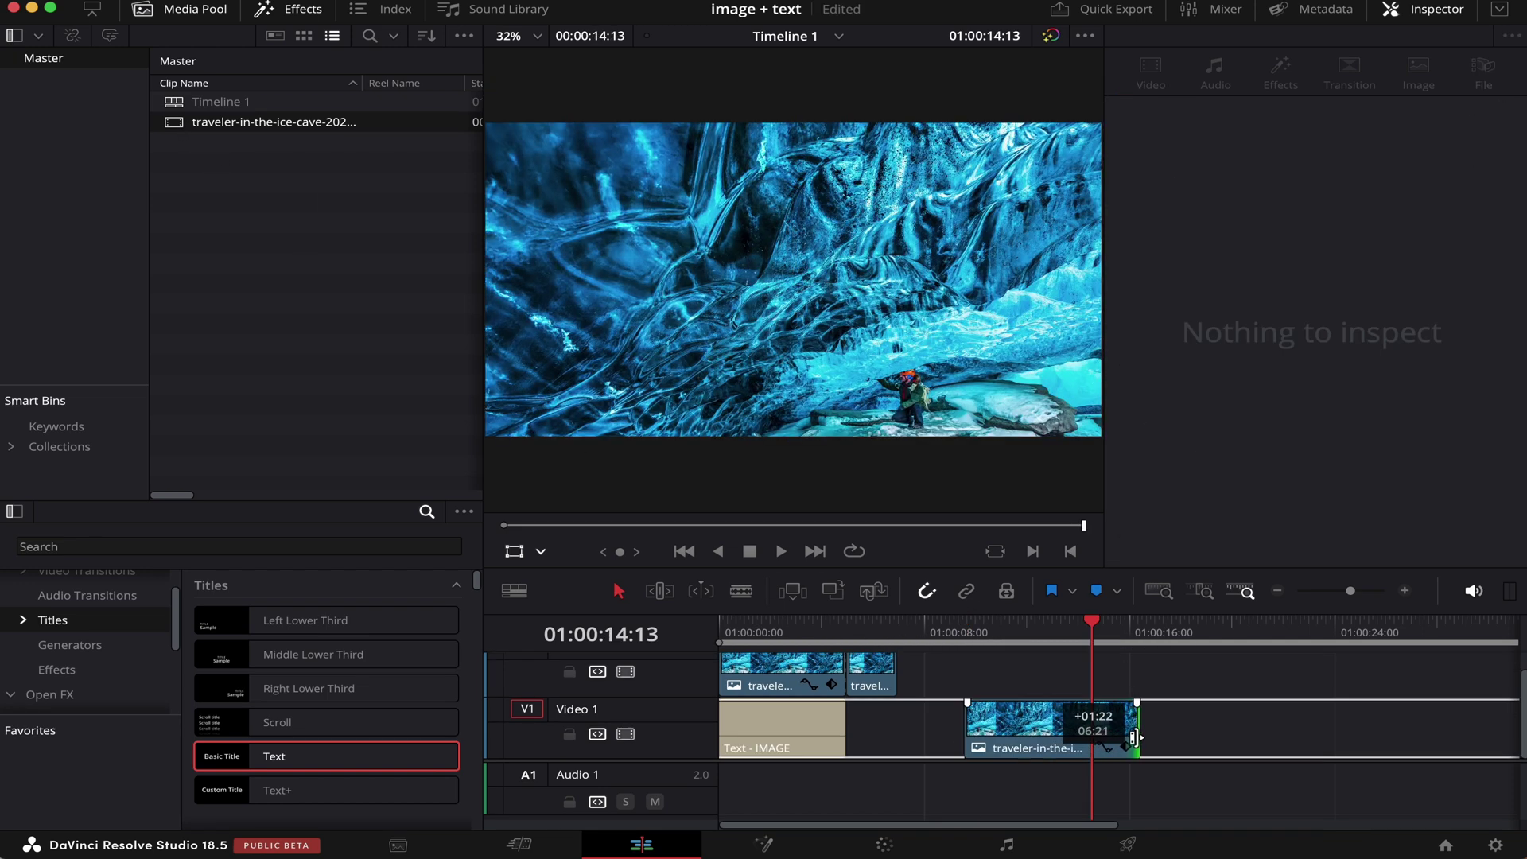
- Keyframe the new clip's zoom to grow from 1.21, and duplicate the clip directly above it on Video 2
drag(1292, 143, 1321, 143)
key(Up)
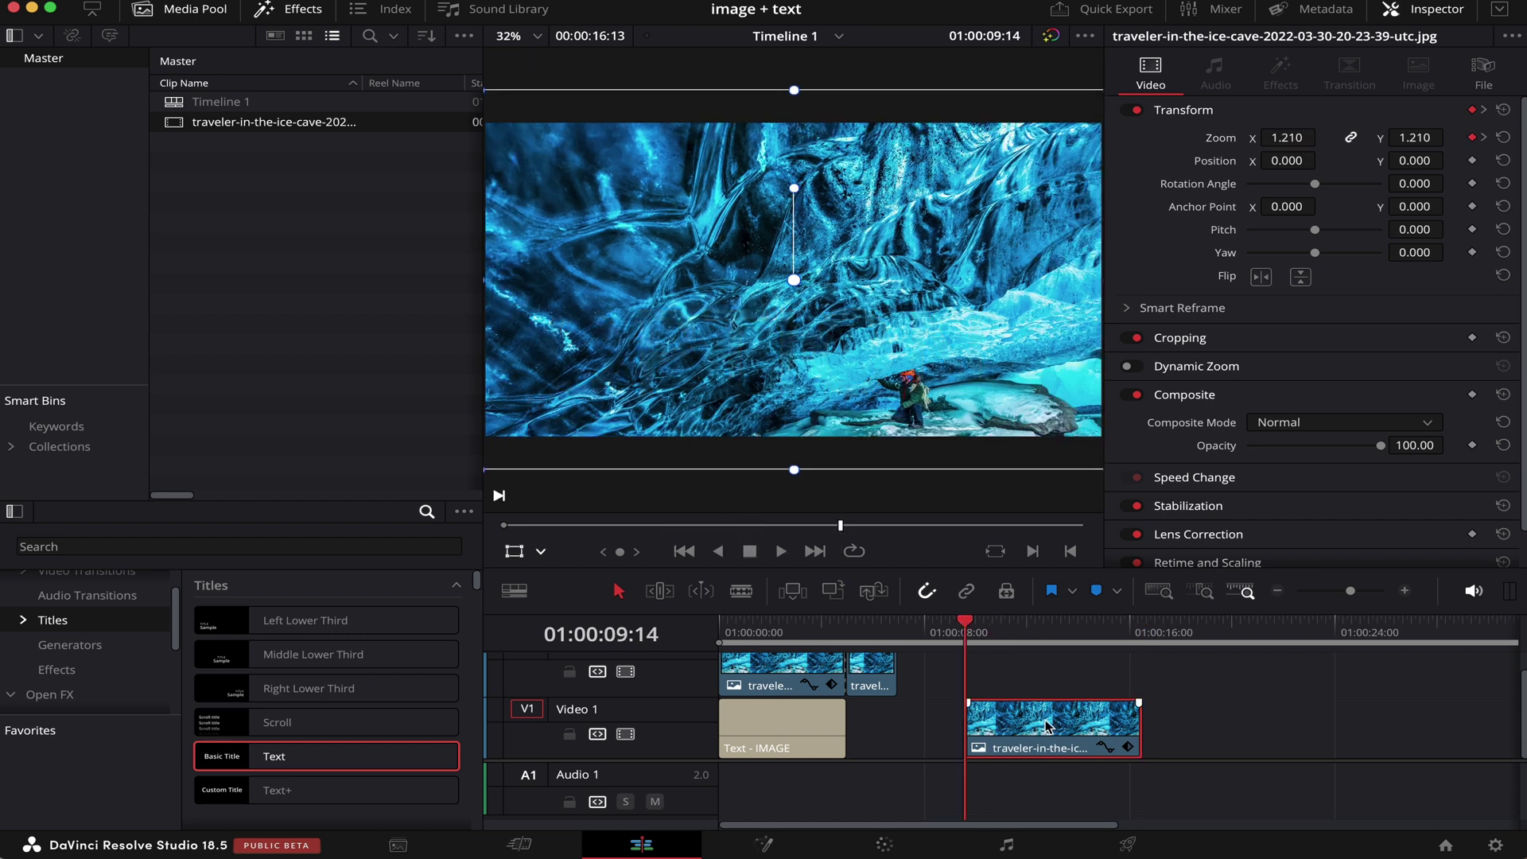
drag(1047, 726, 1043, 679)
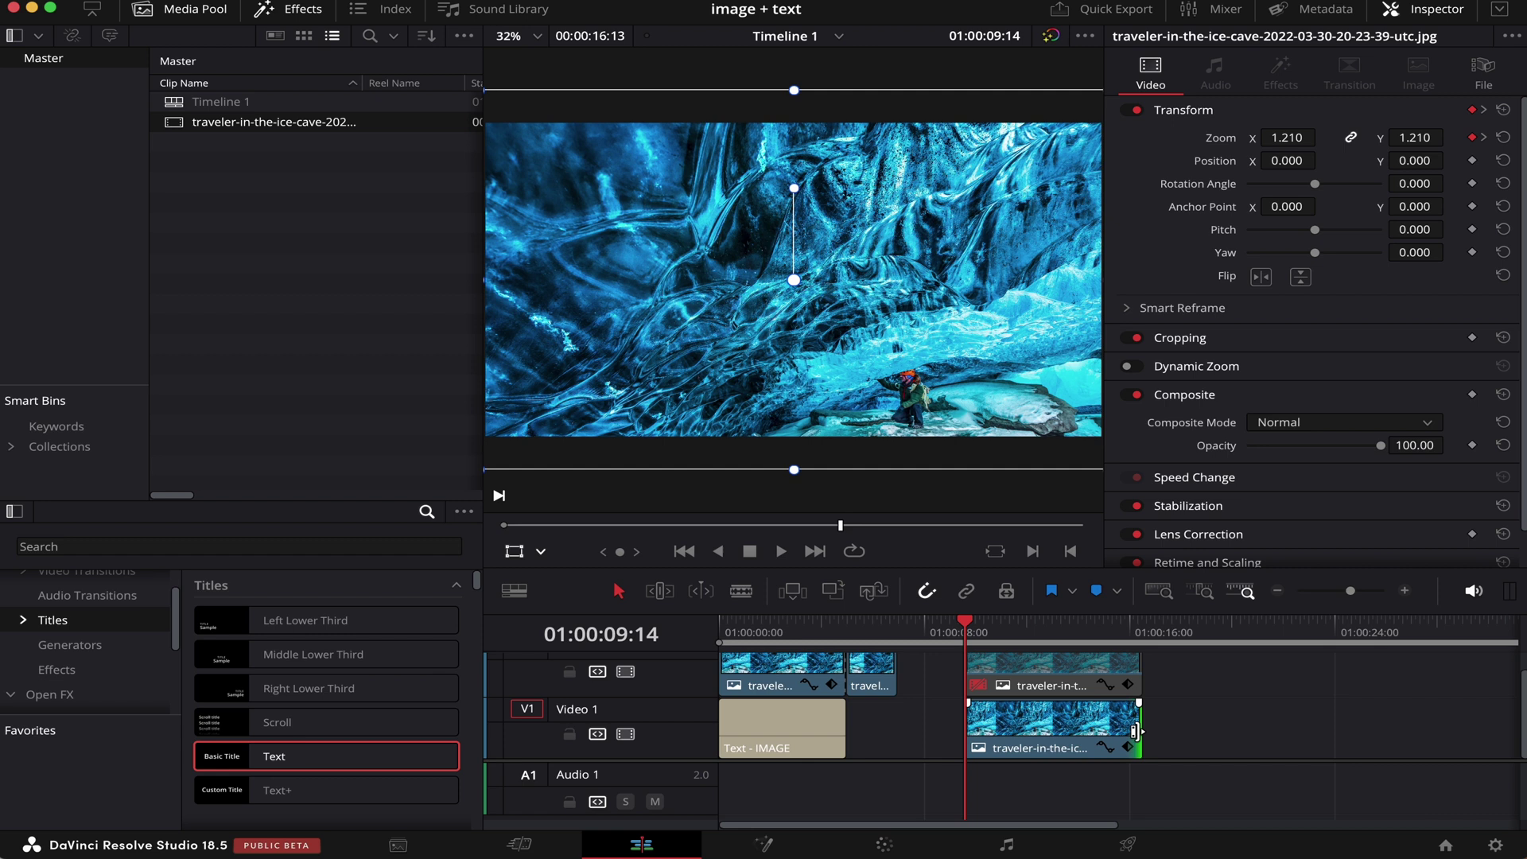
- Trim the end of the second ice cave clip on Video 1 by about two seconds, and open it in Fusion
drag(1136, 732, 1090, 733)
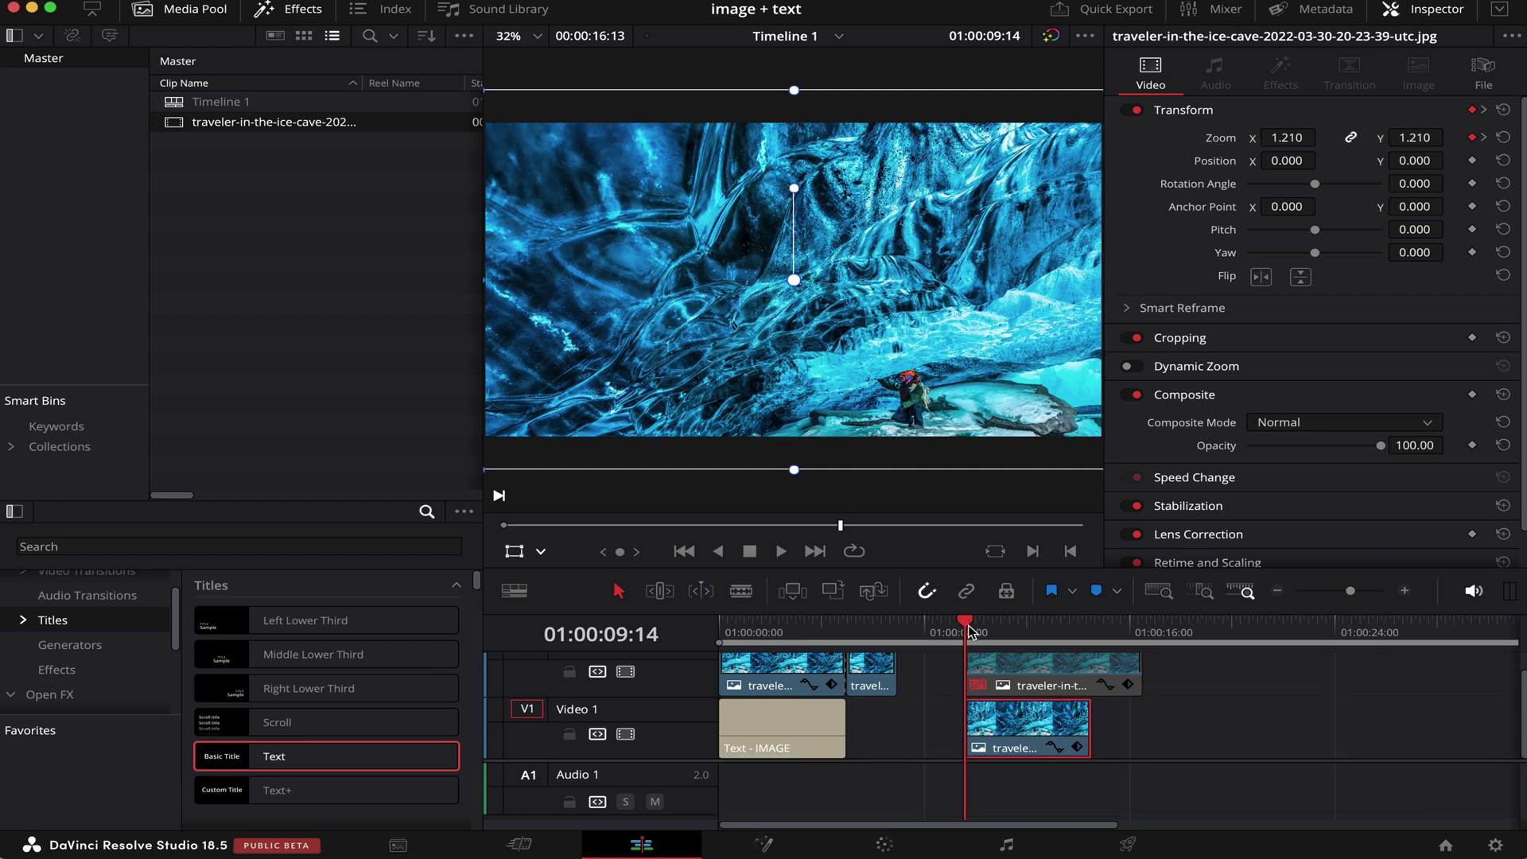
click(765, 845)
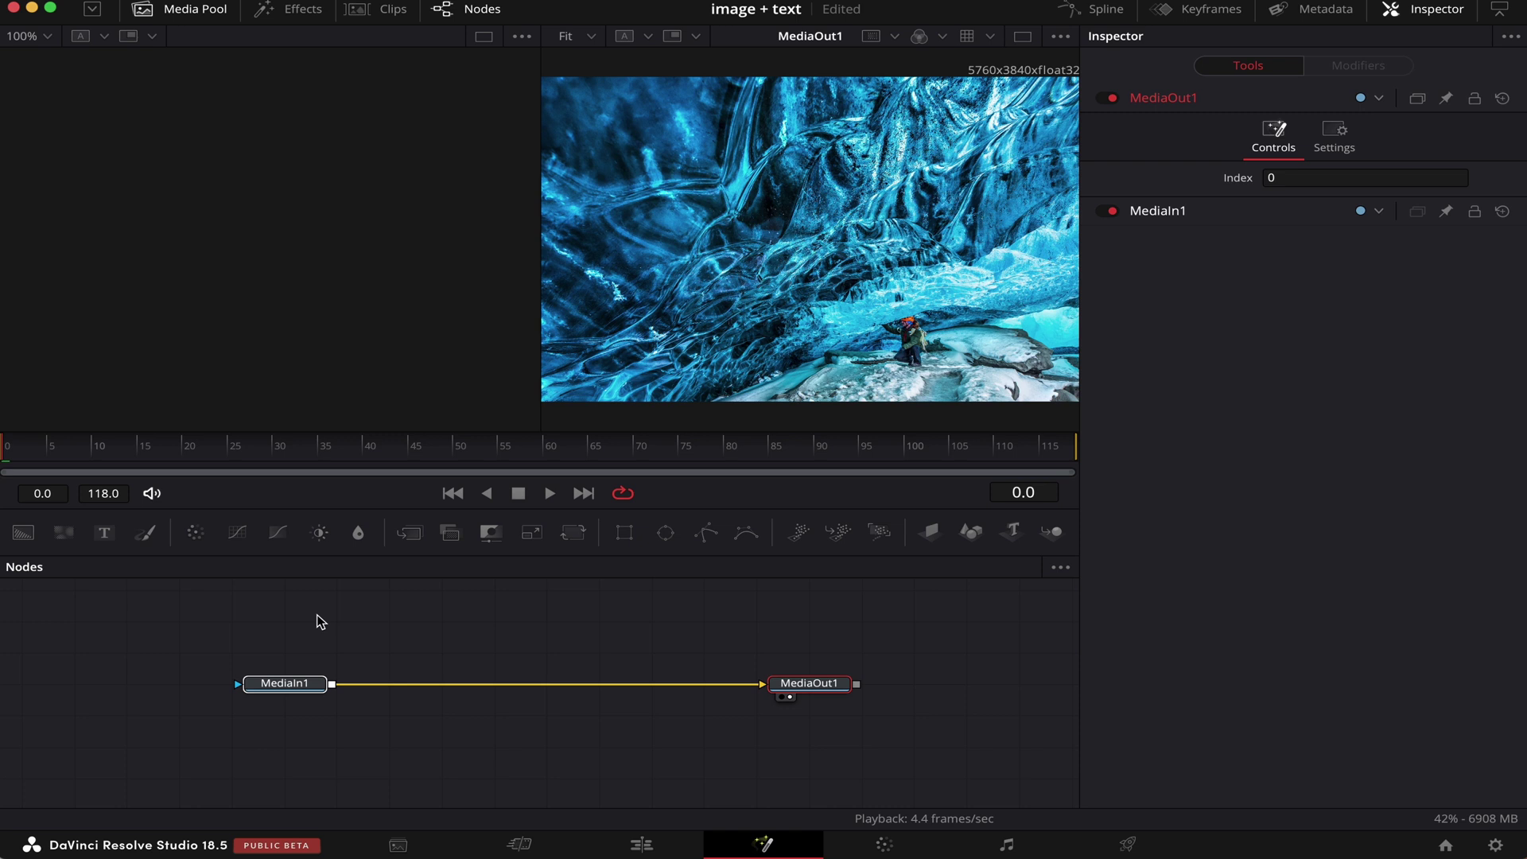
key(super+s)
click(1443, 11)
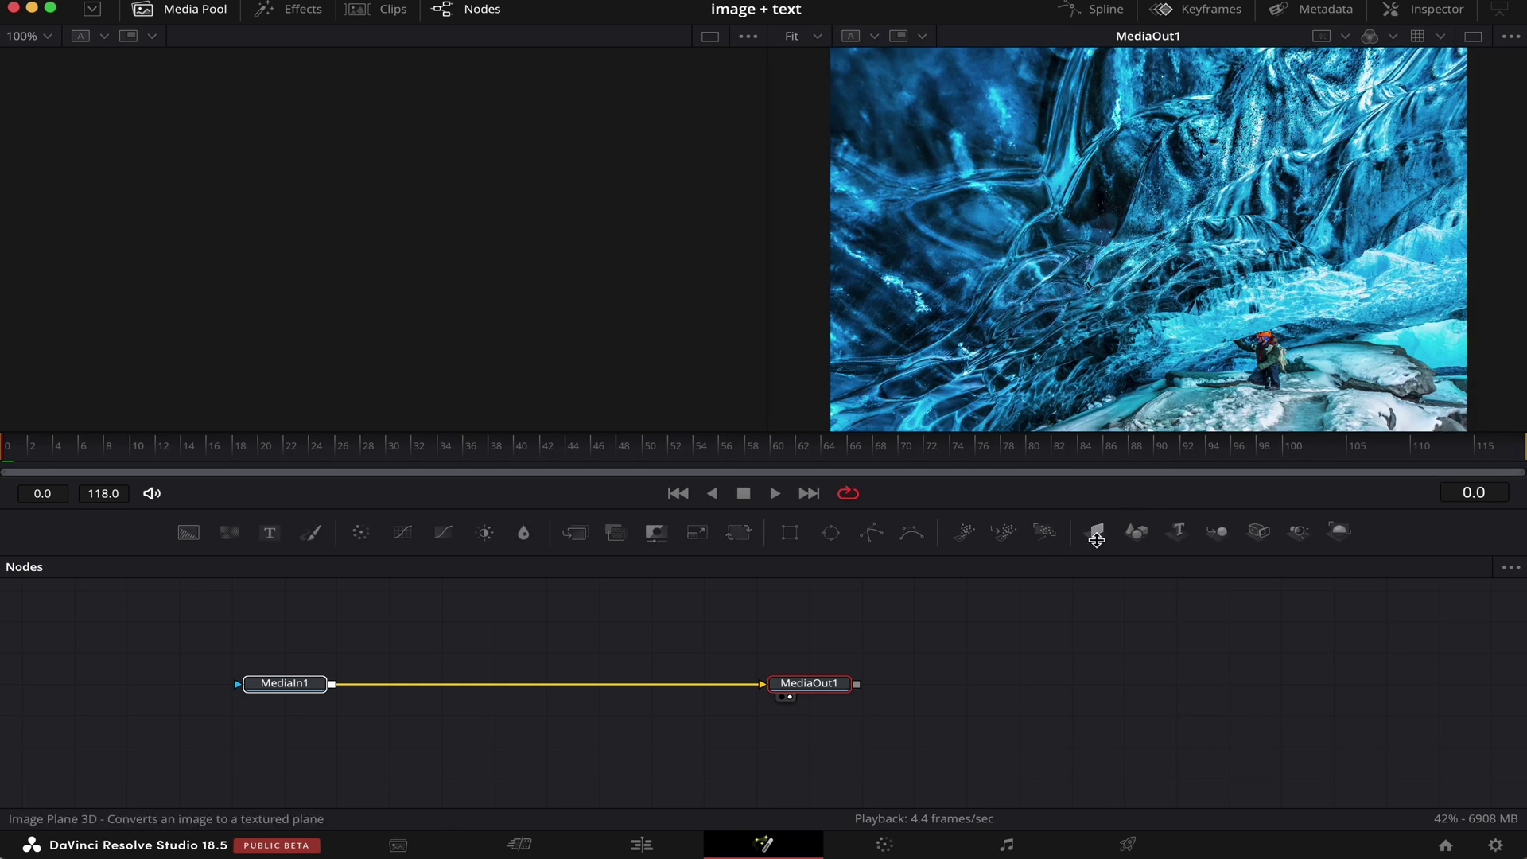
- Add Text3D and Renderer3D nodes above MediaIn1, connect the text to the renderer, and show the text node in the first viewer
drag(486, 568, 212, 621)
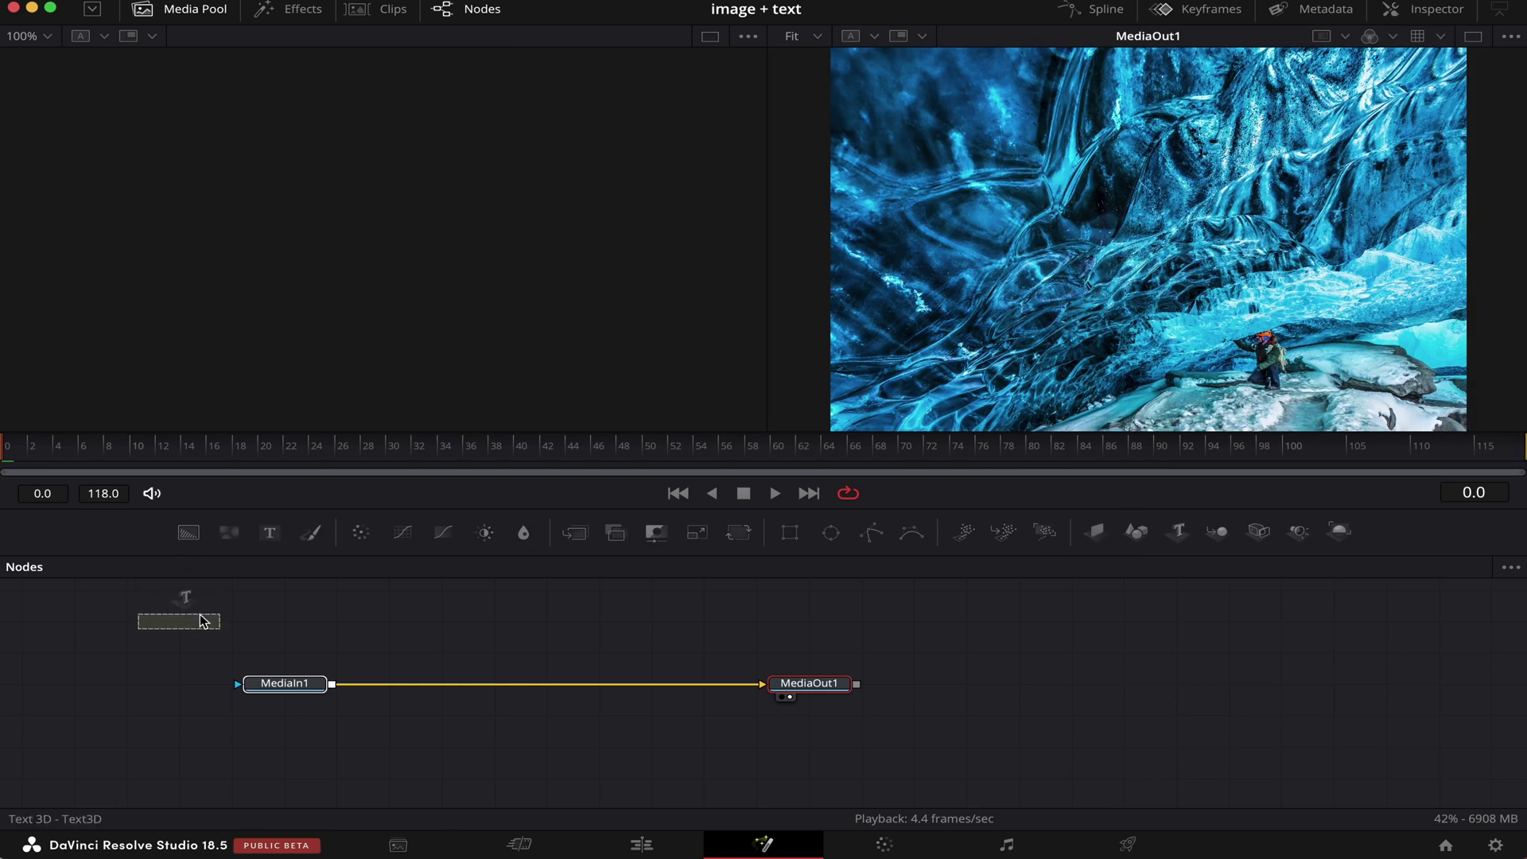
click(1344, 533)
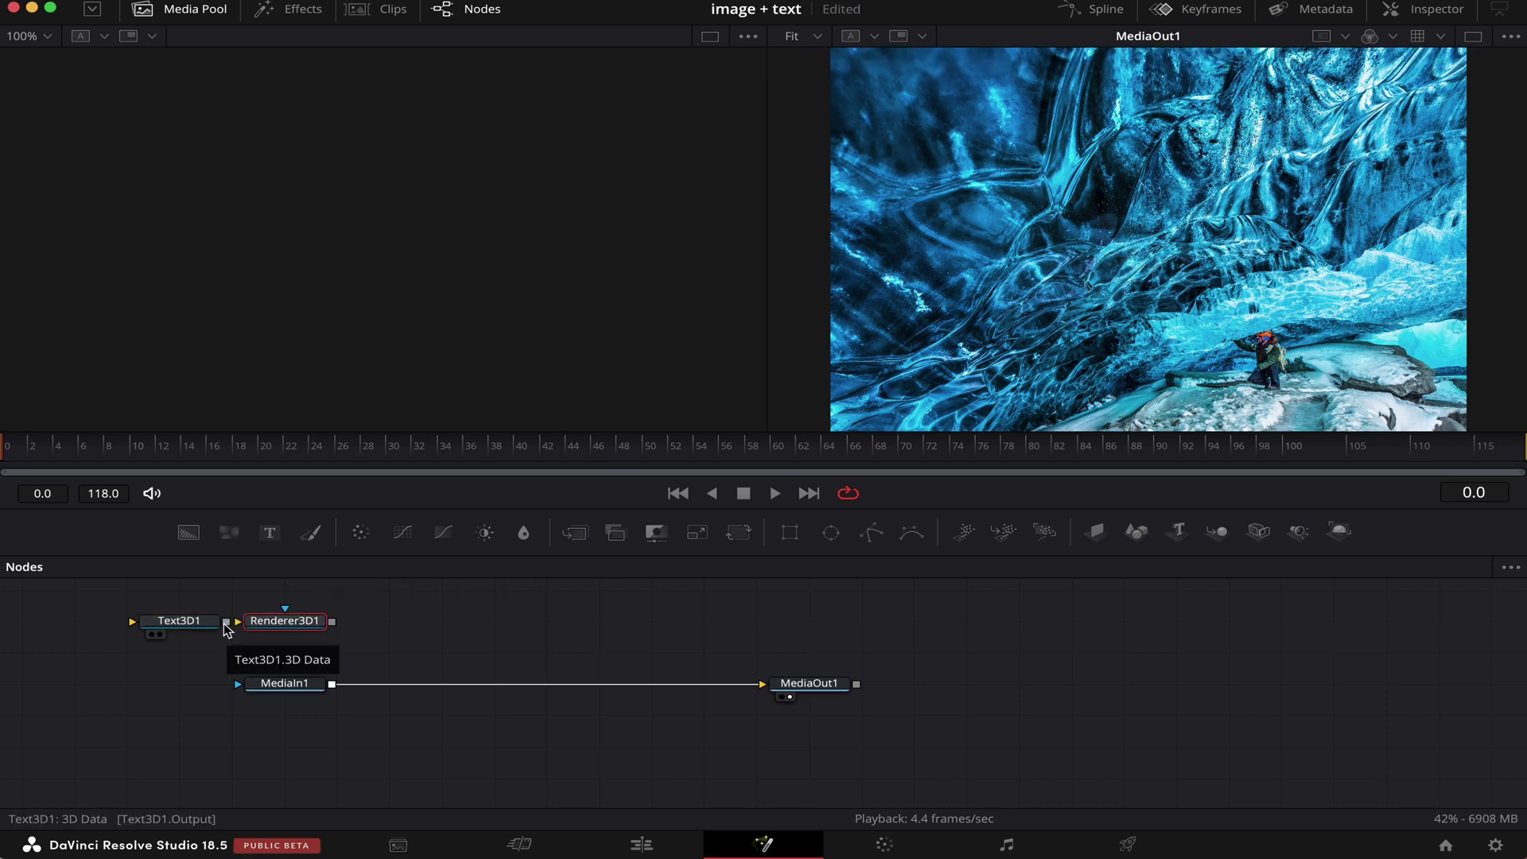
drag(226, 623, 240, 624)
click(171, 626)
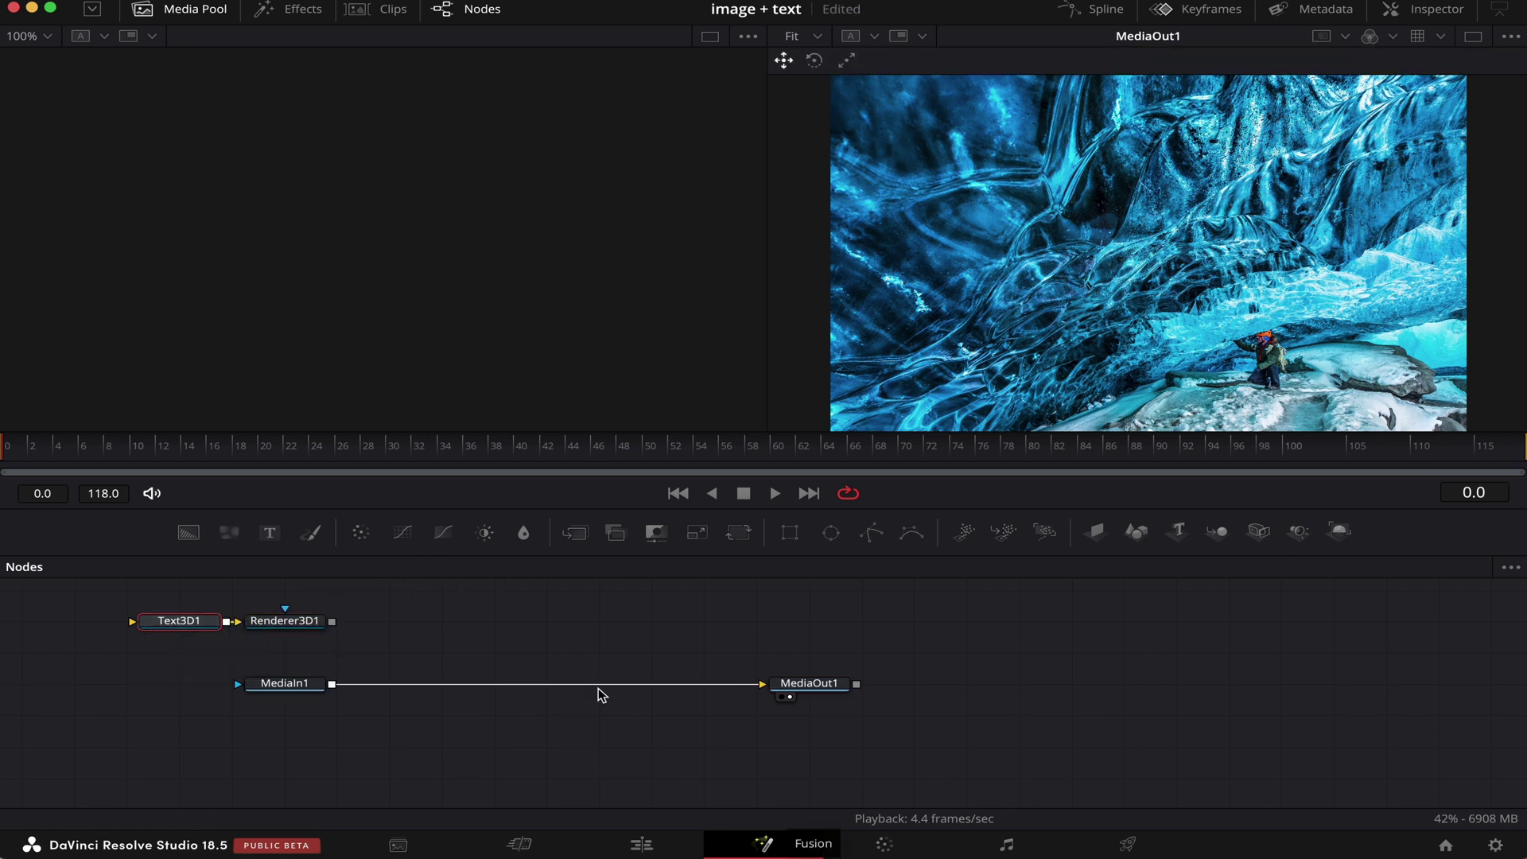
key(1)
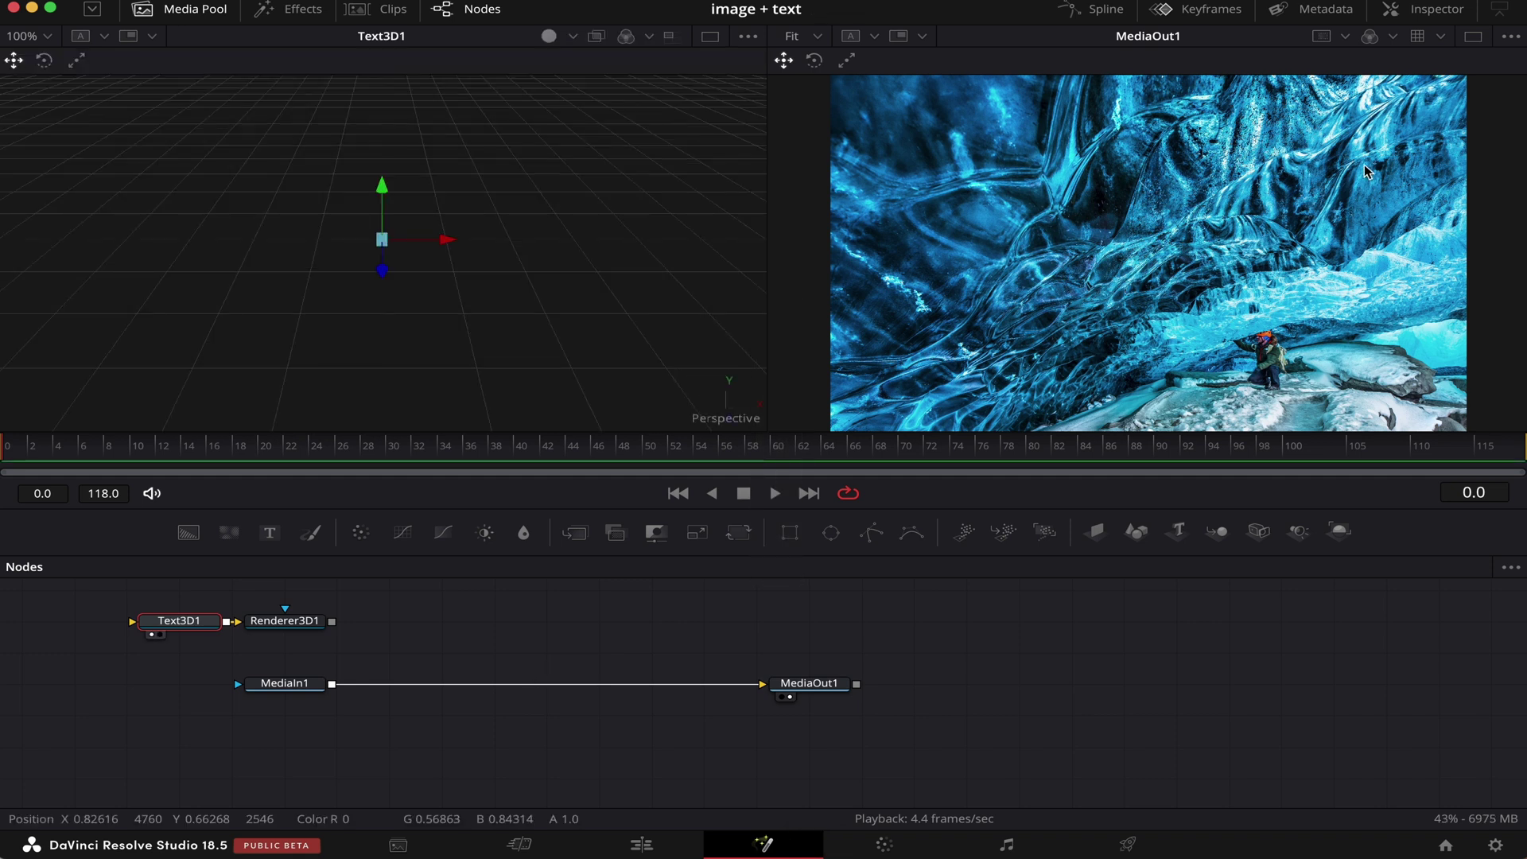
- Set the 3D text to IMAGE in the Impact font with a centred vertical anchor
click(1441, 13)
text(IMAGE)
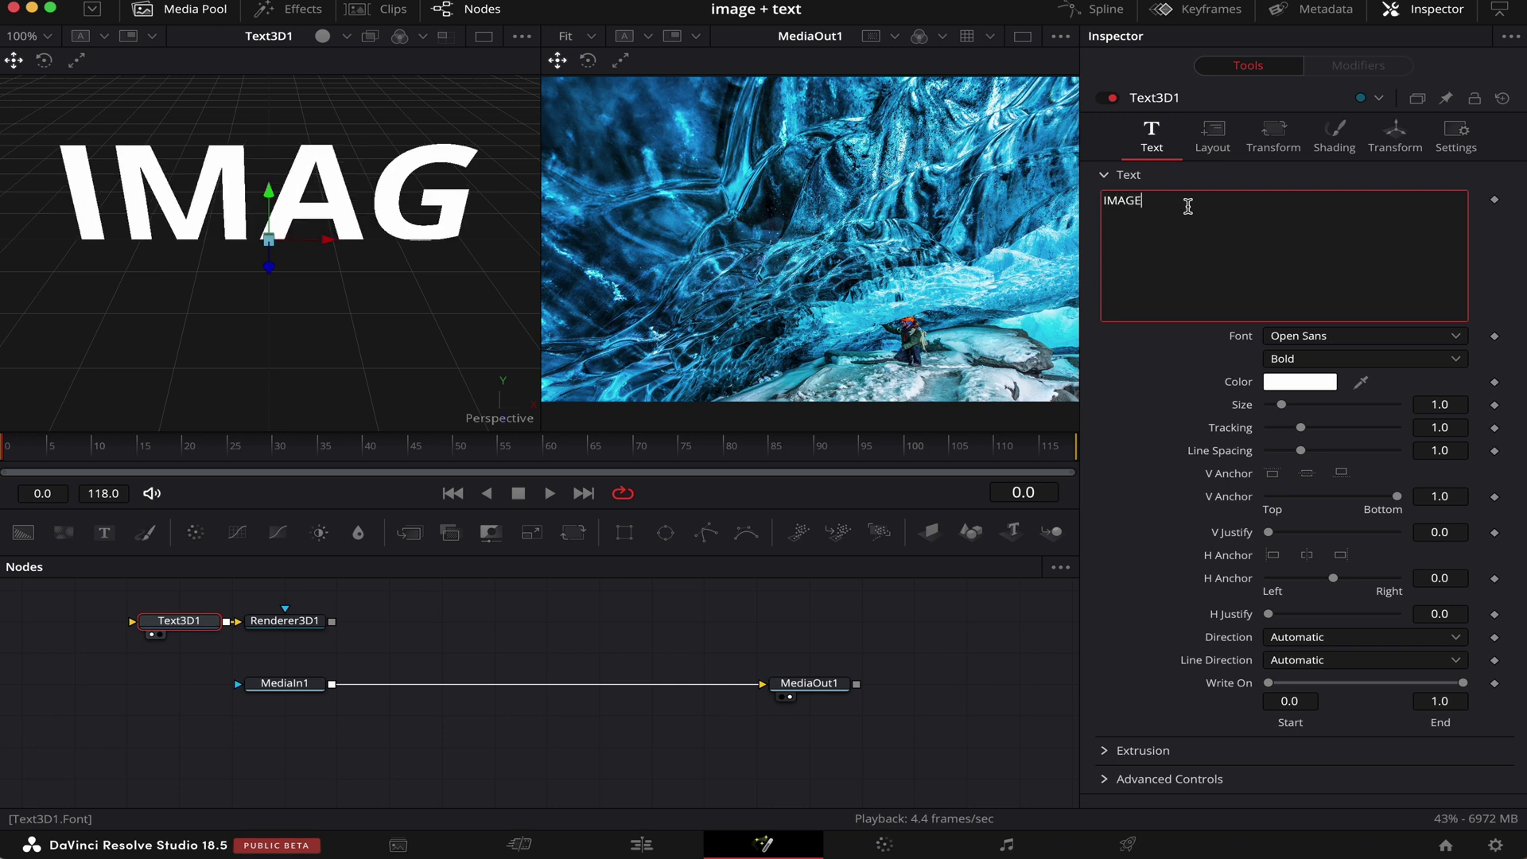
click(1333, 338)
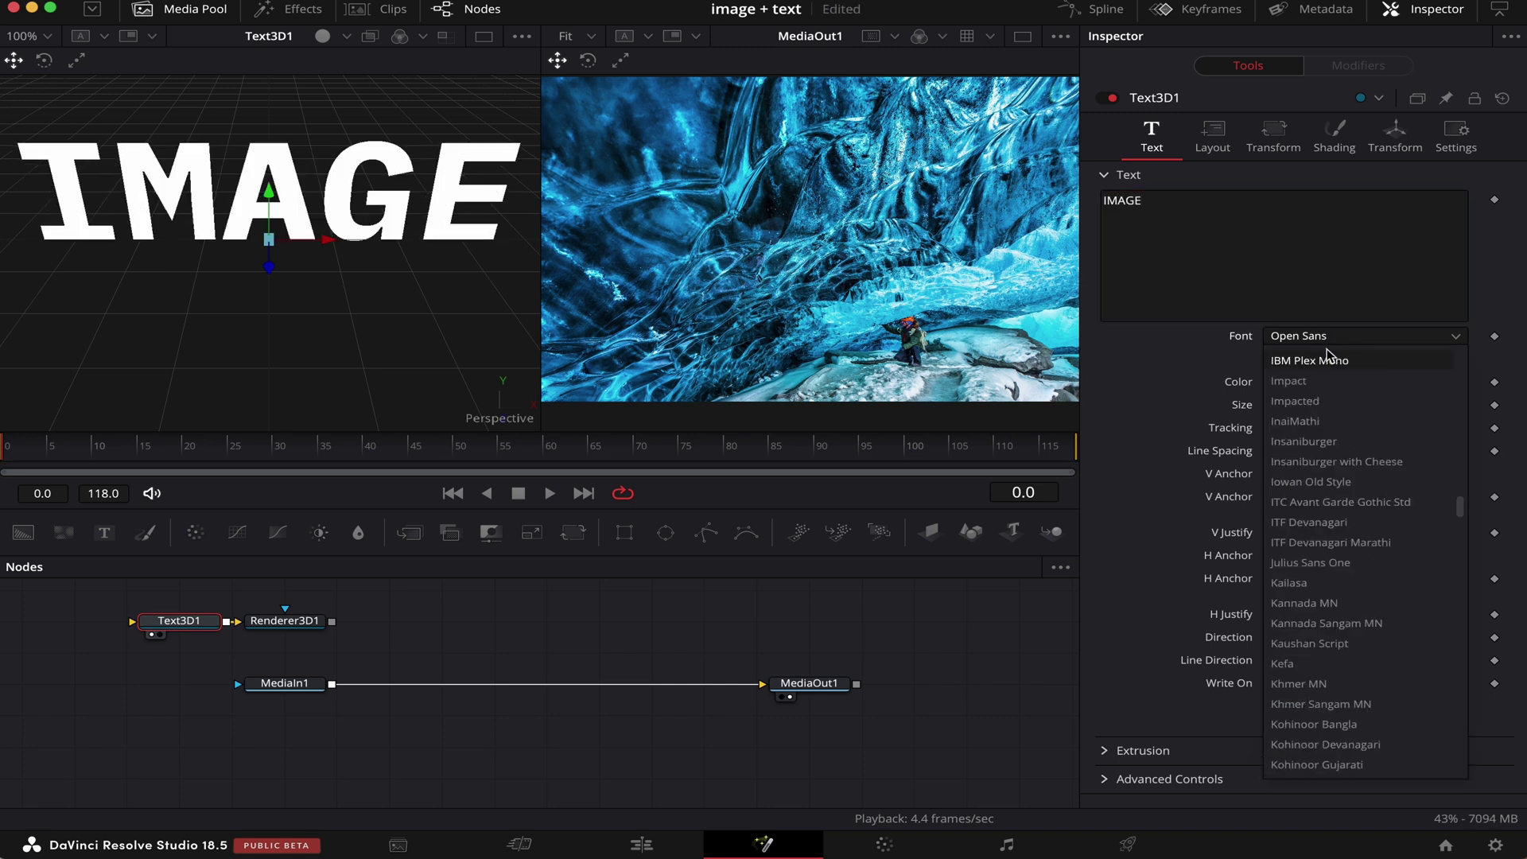
click(1316, 381)
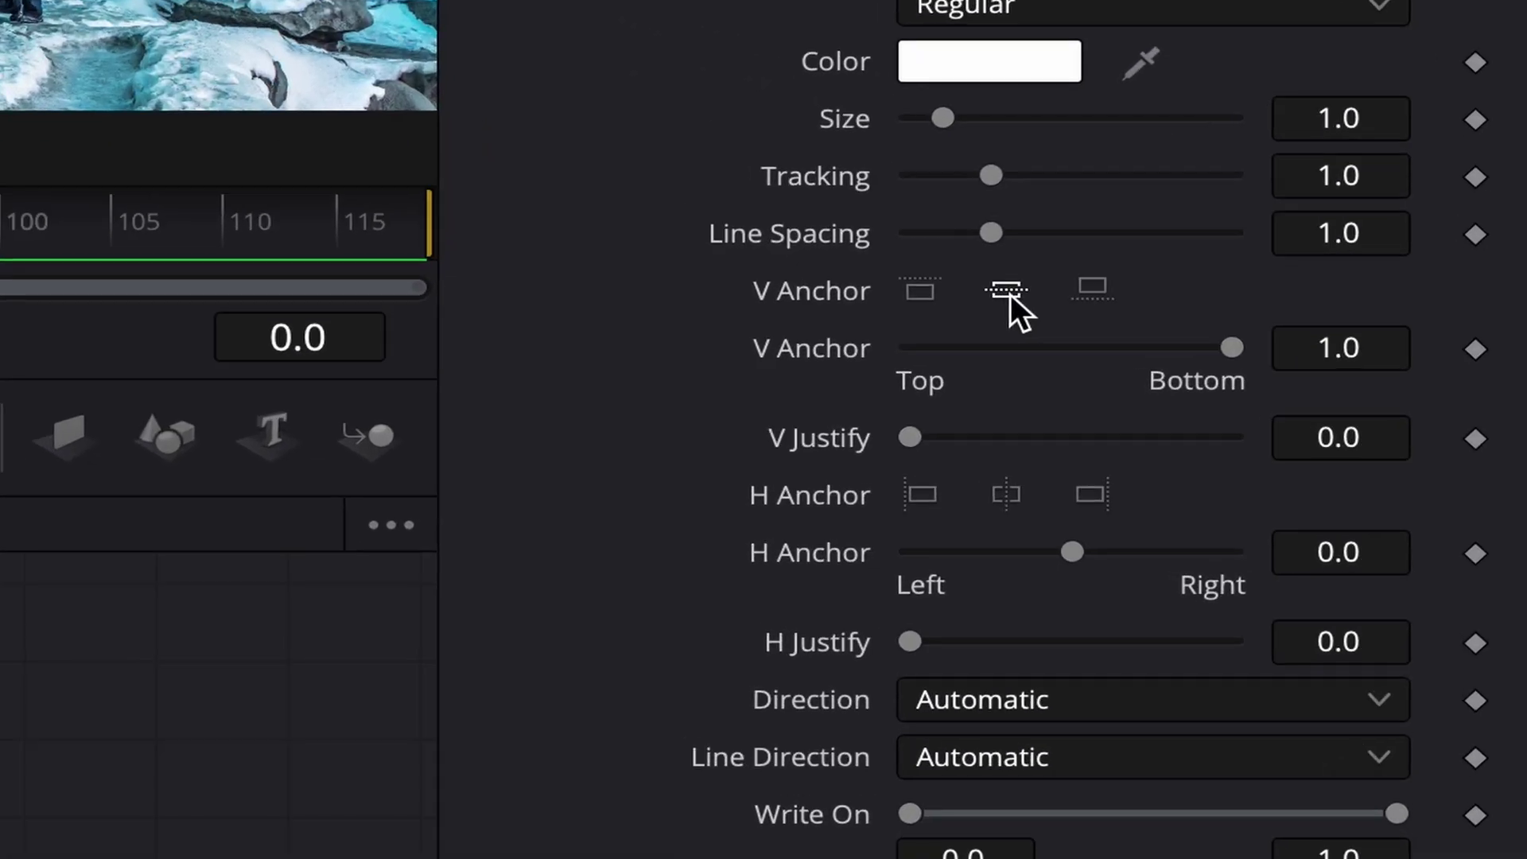
click(1009, 293)
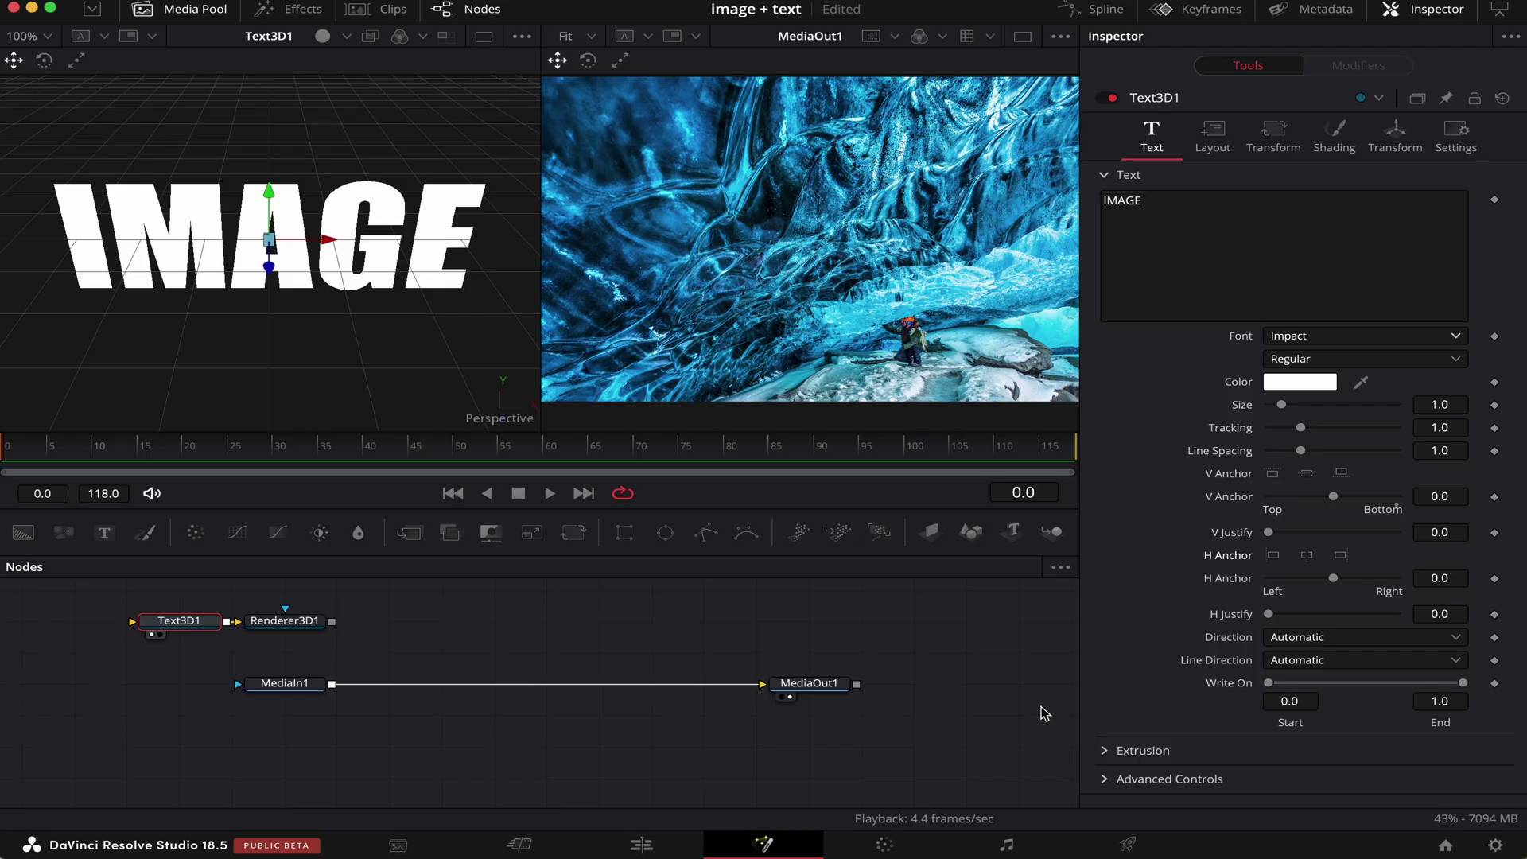
- Give the IMAGE text an extrusion depth of 0.052
click(1129, 751)
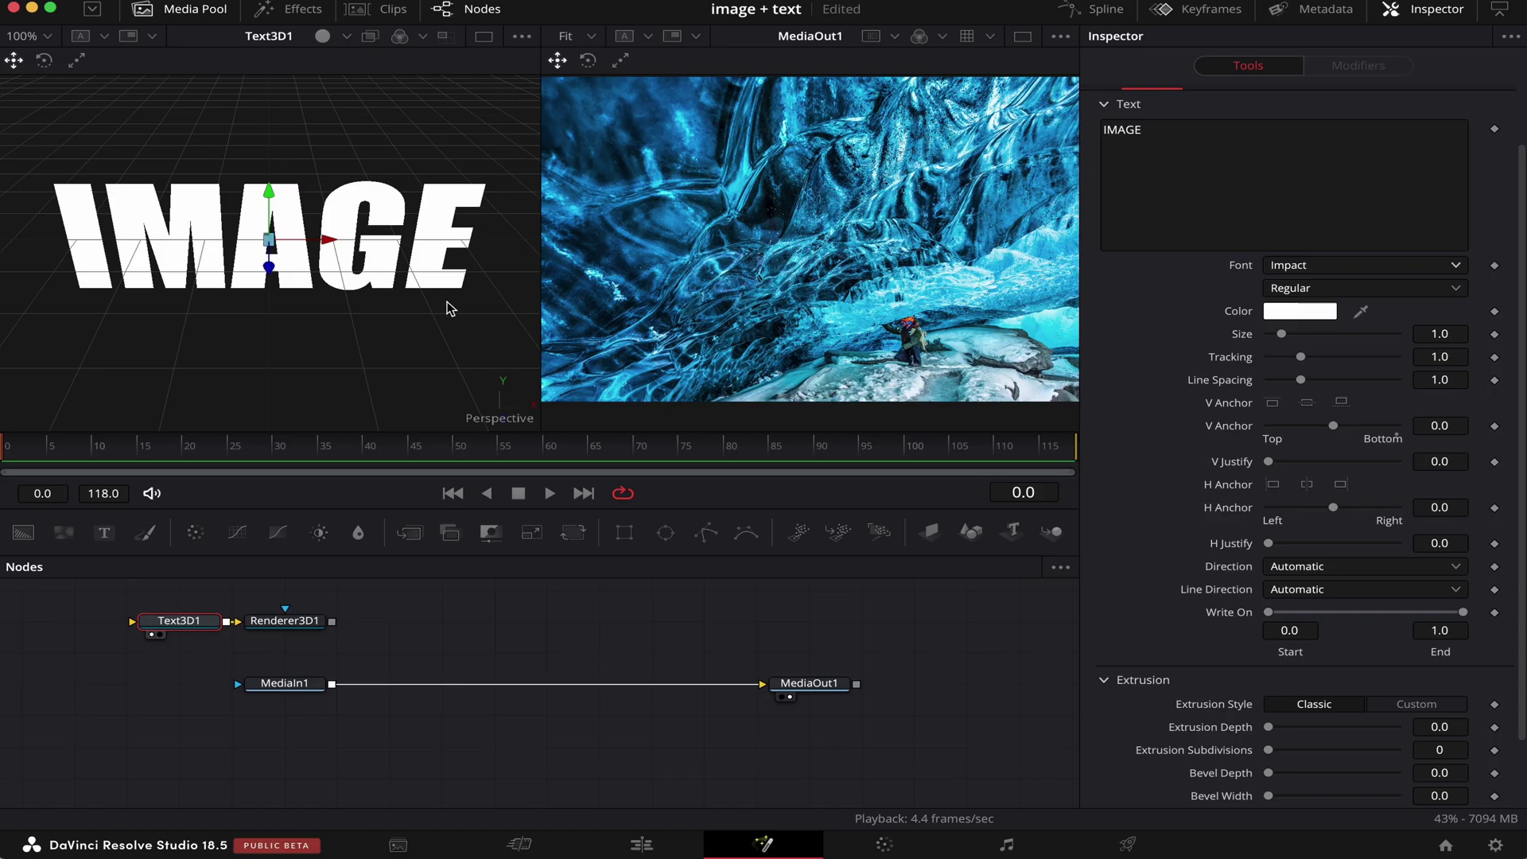
drag(448, 308, 330, 296)
drag(1270, 732, 1304, 736)
- Turn off Use One Material for the 3D text and set its Bevel Material color to mid-grey, RGB 0.541176
scroll(1294, 190, up, 2)
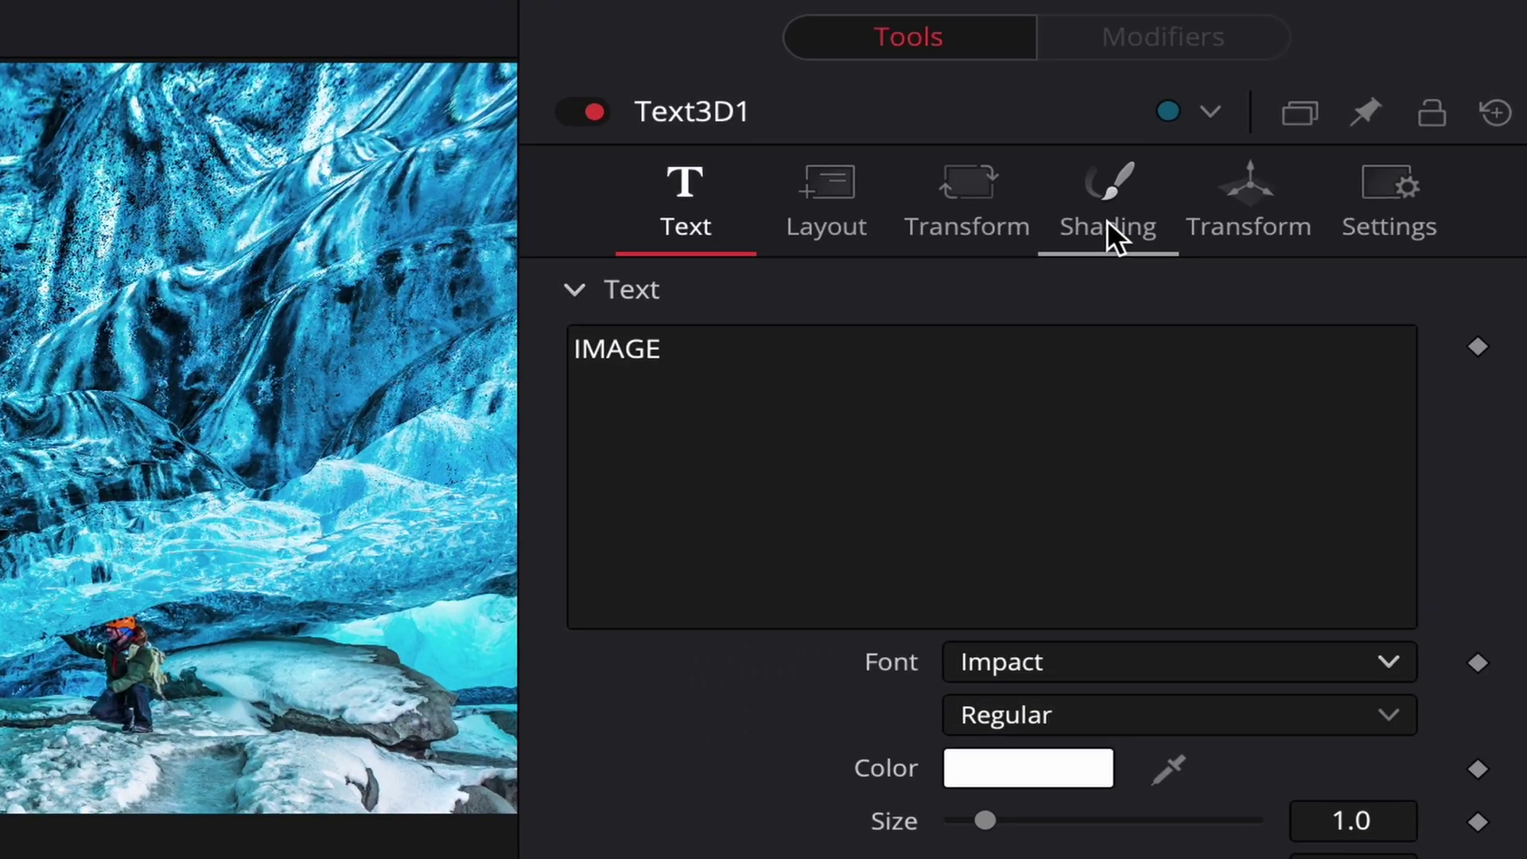
click(1301, 151)
click(914, 423)
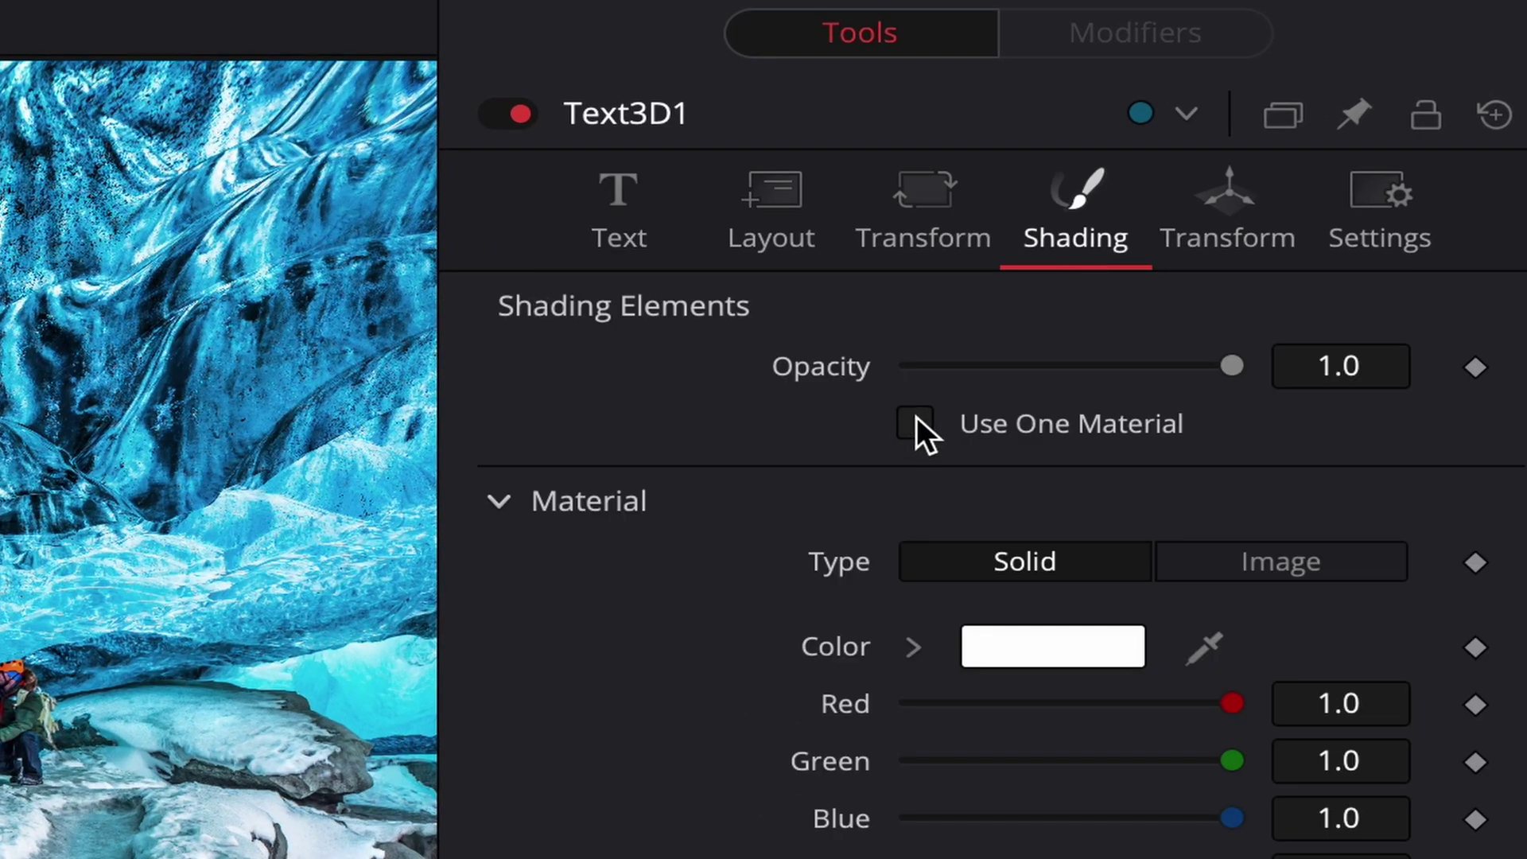
click(966, 423)
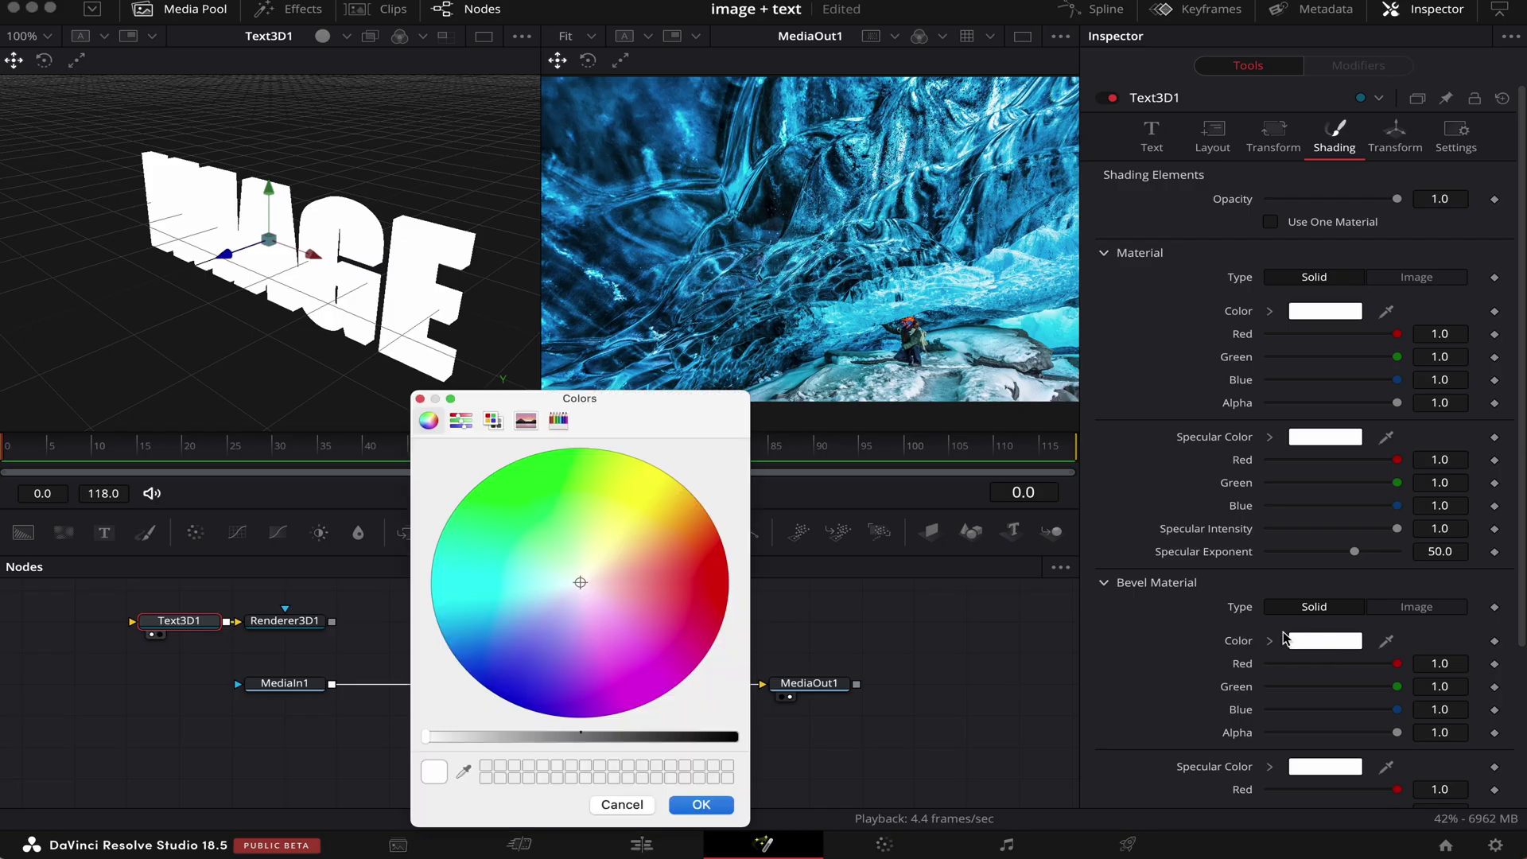
drag(481, 749, 566, 743)
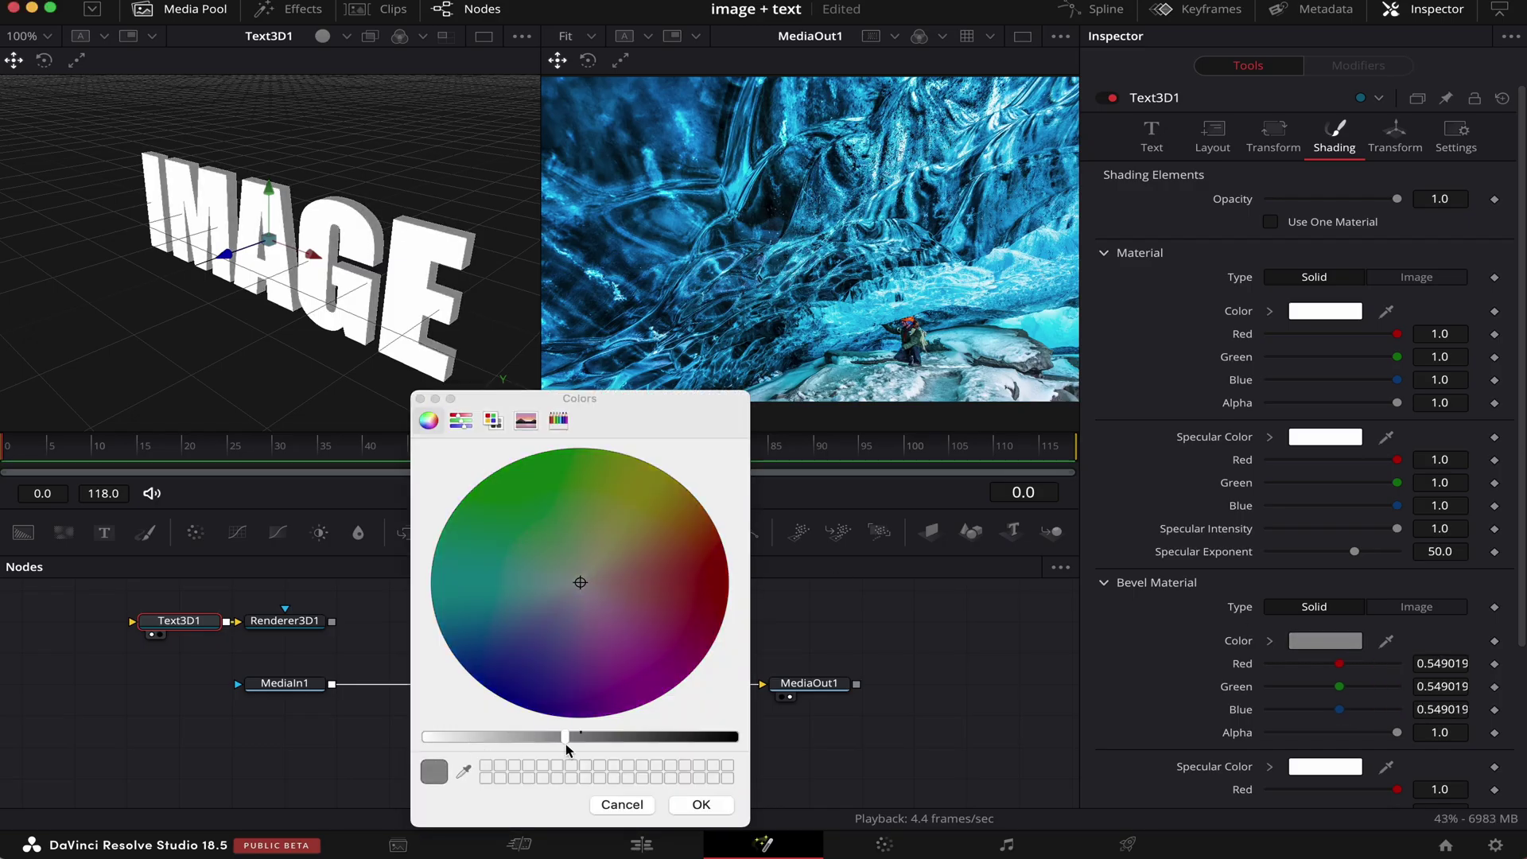
key(Return)
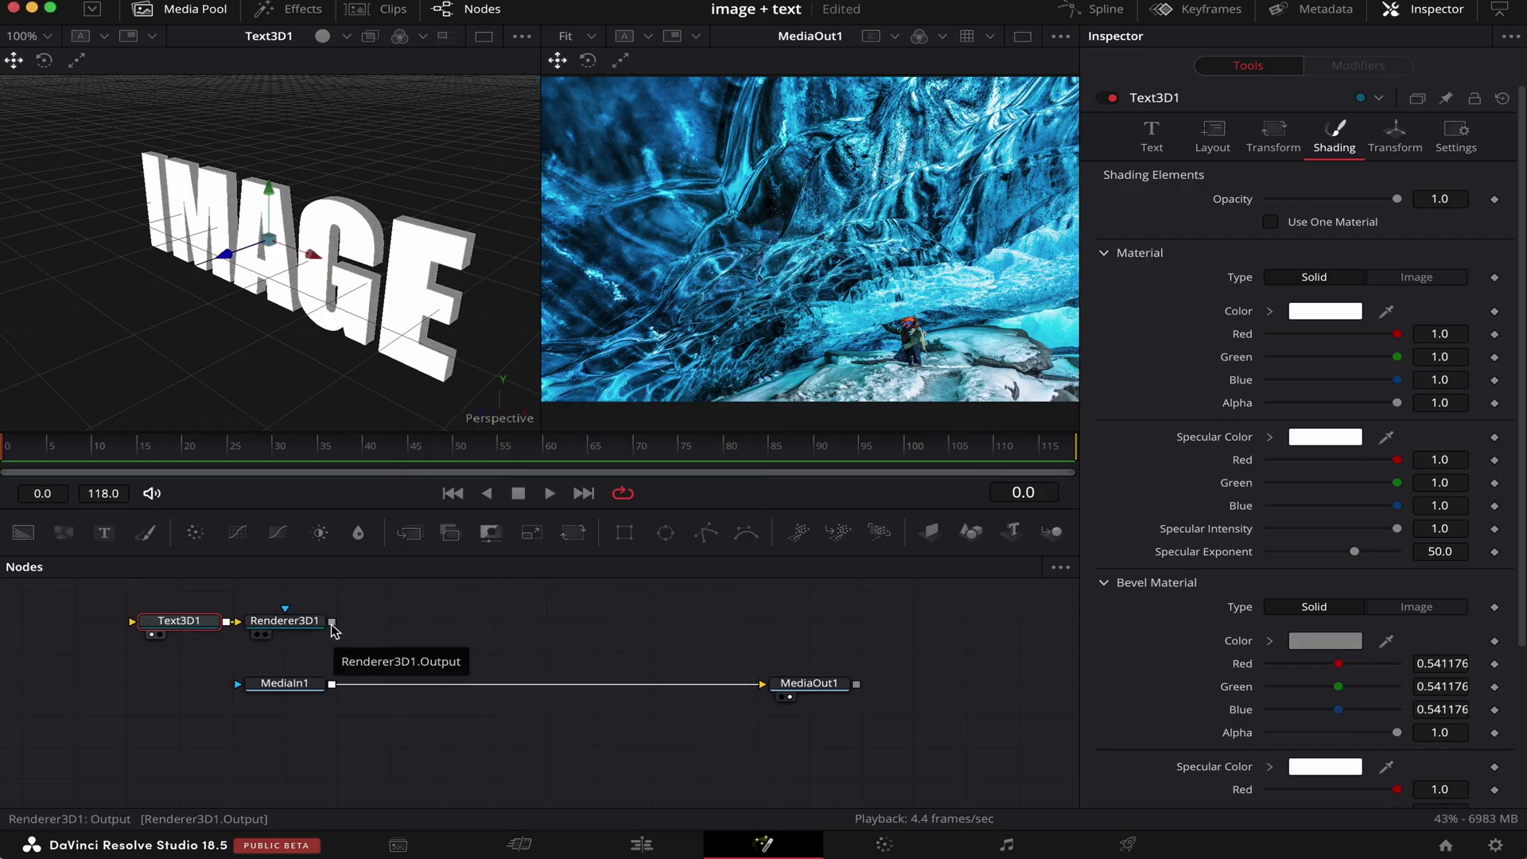
- Connect the Renderer3D output to MediaIn1 as its mask, and set the text size to 1.39
drag(334, 625, 247, 681)
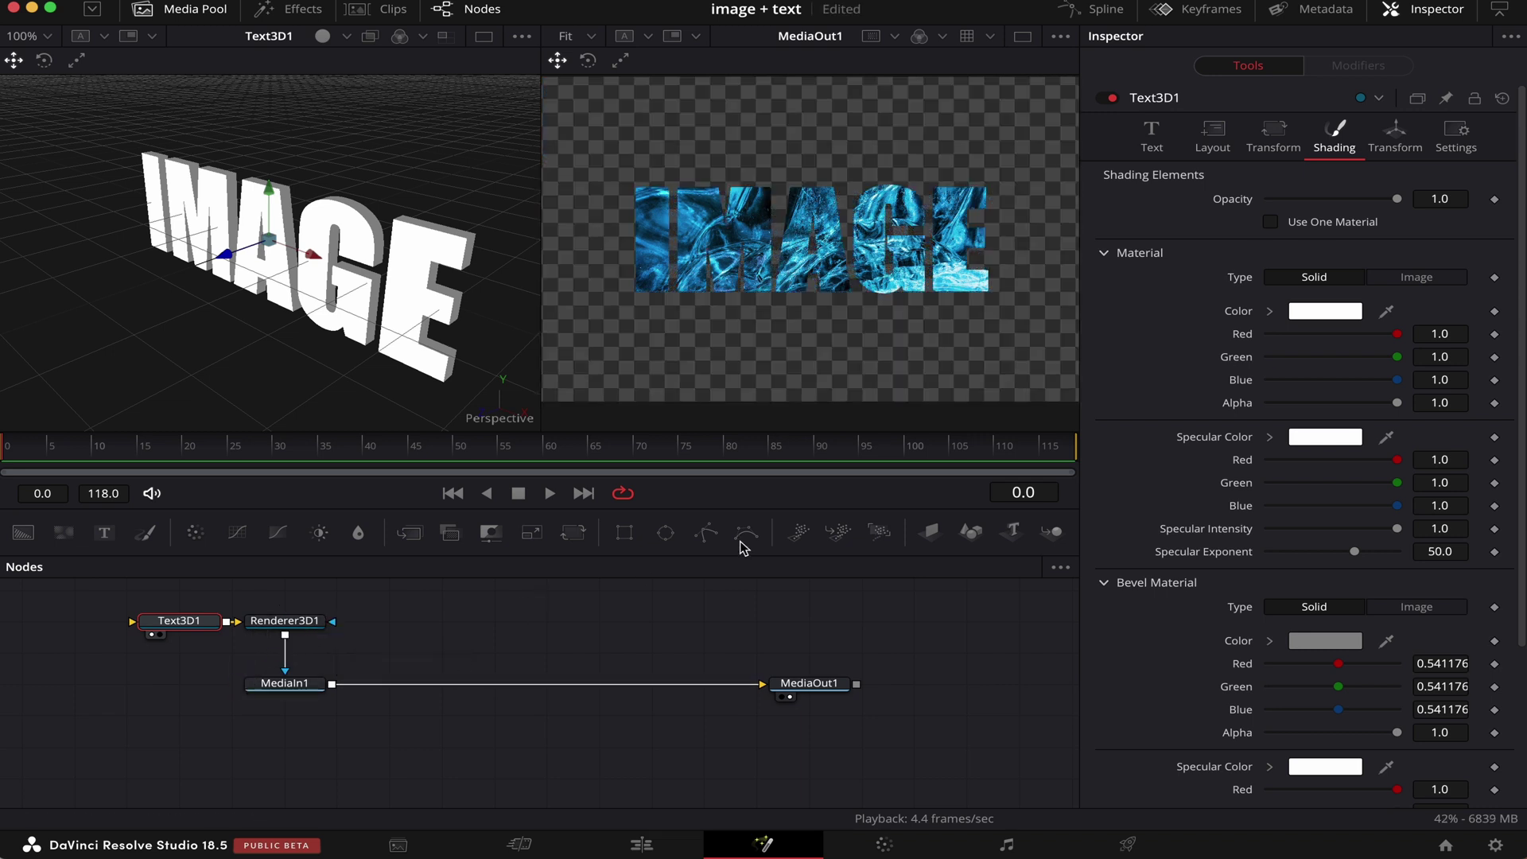
click(1151, 135)
drag(1440, 404, 1495, 404)
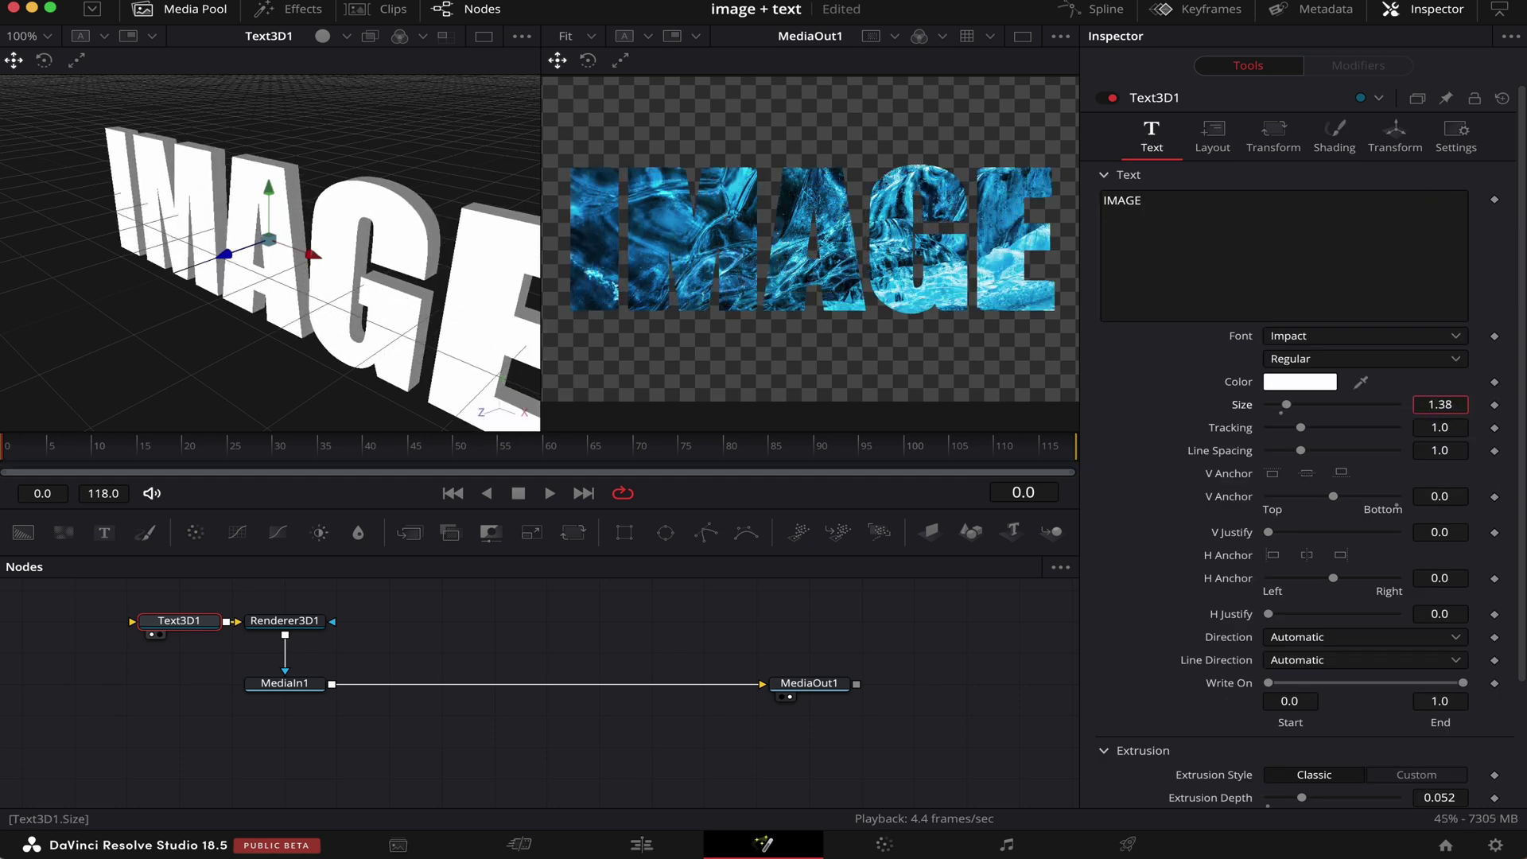
- Rotate the 3D text to -7.8 on Y and shift its X translation to -0.087
click(1396, 137)
drag(1349, 354, 1348, 355)
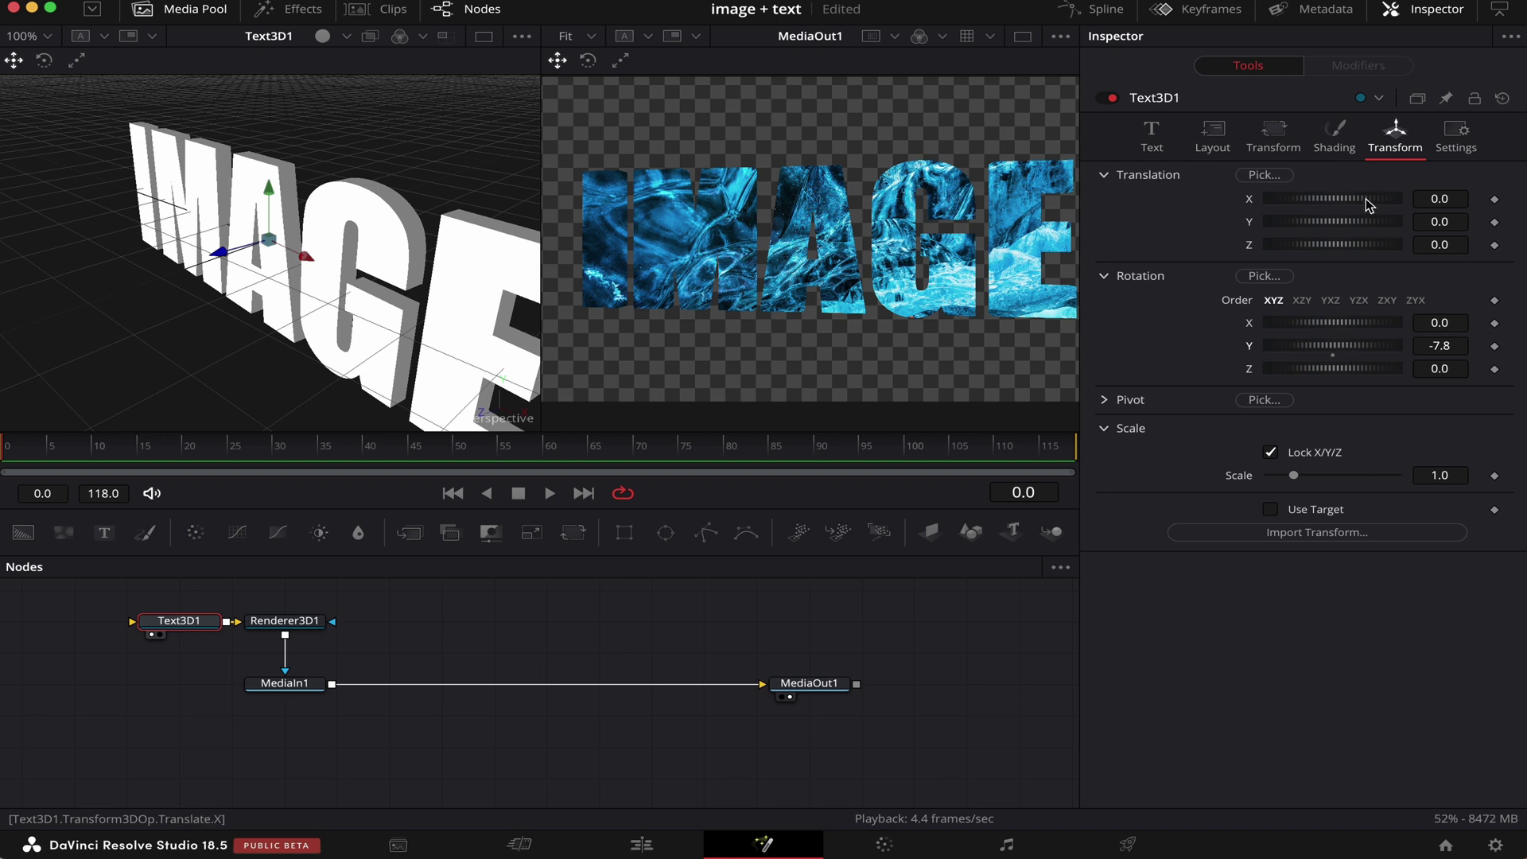
drag(1367, 205, 1363, 205)
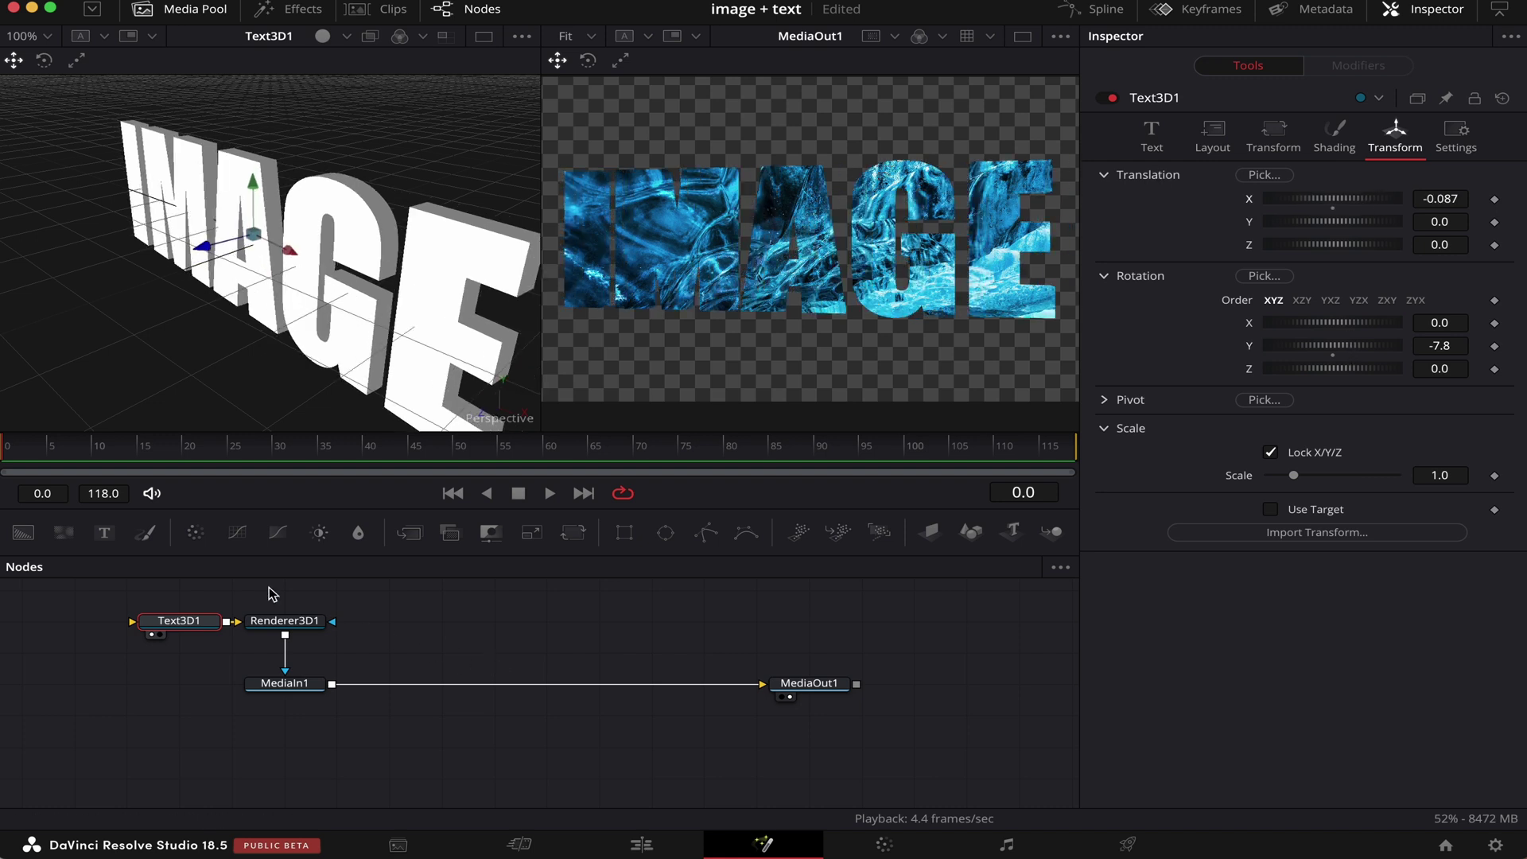
- Keyframe the 3D text's Z translation from 0.0 at frame 0 to a larger value at frame 118
click(1495, 244)
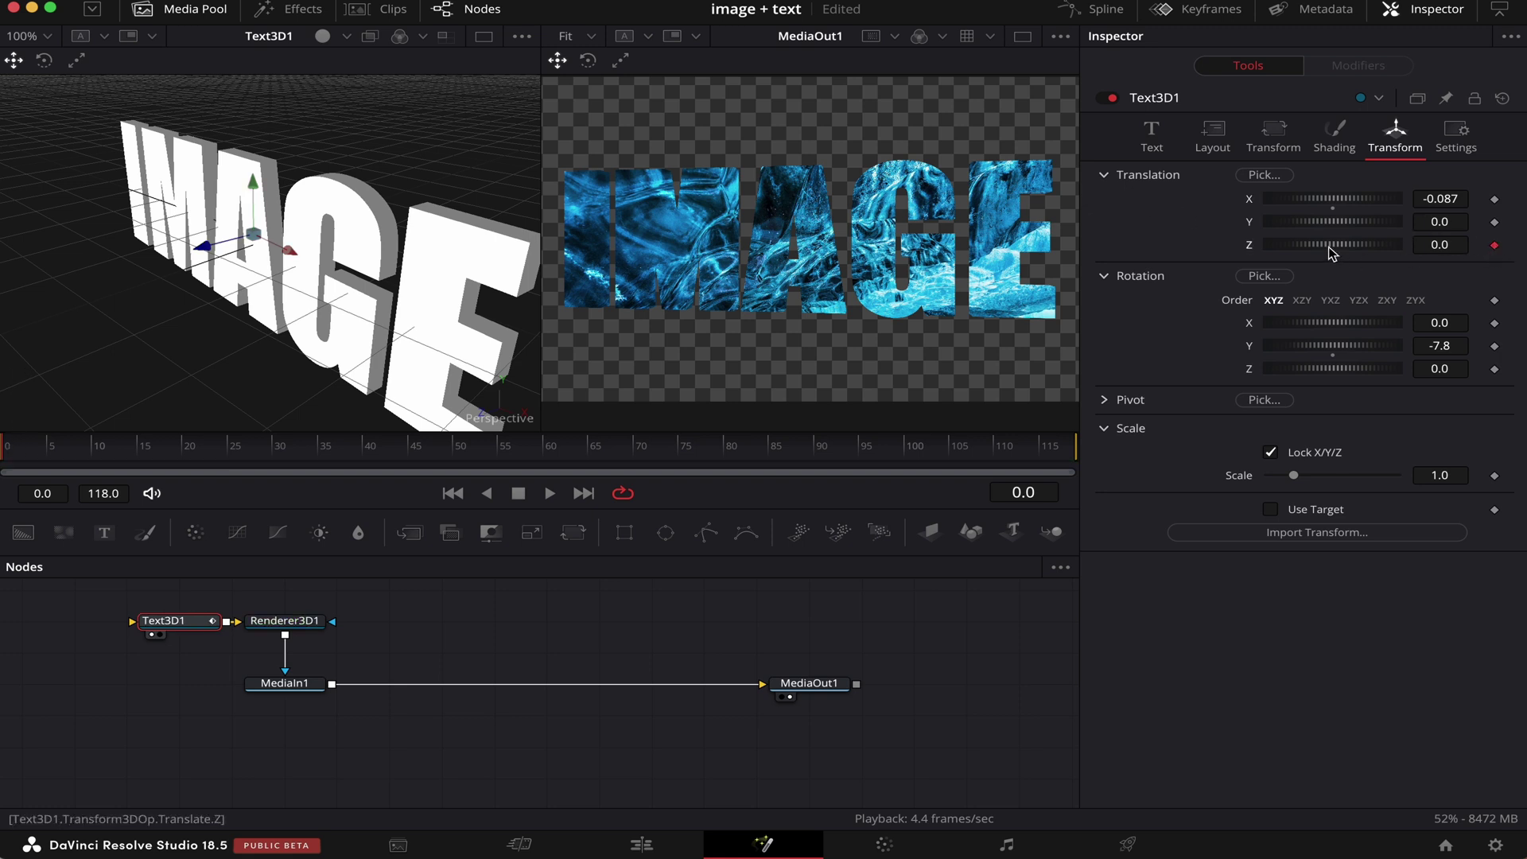
drag(246, 450, 1159, 475)
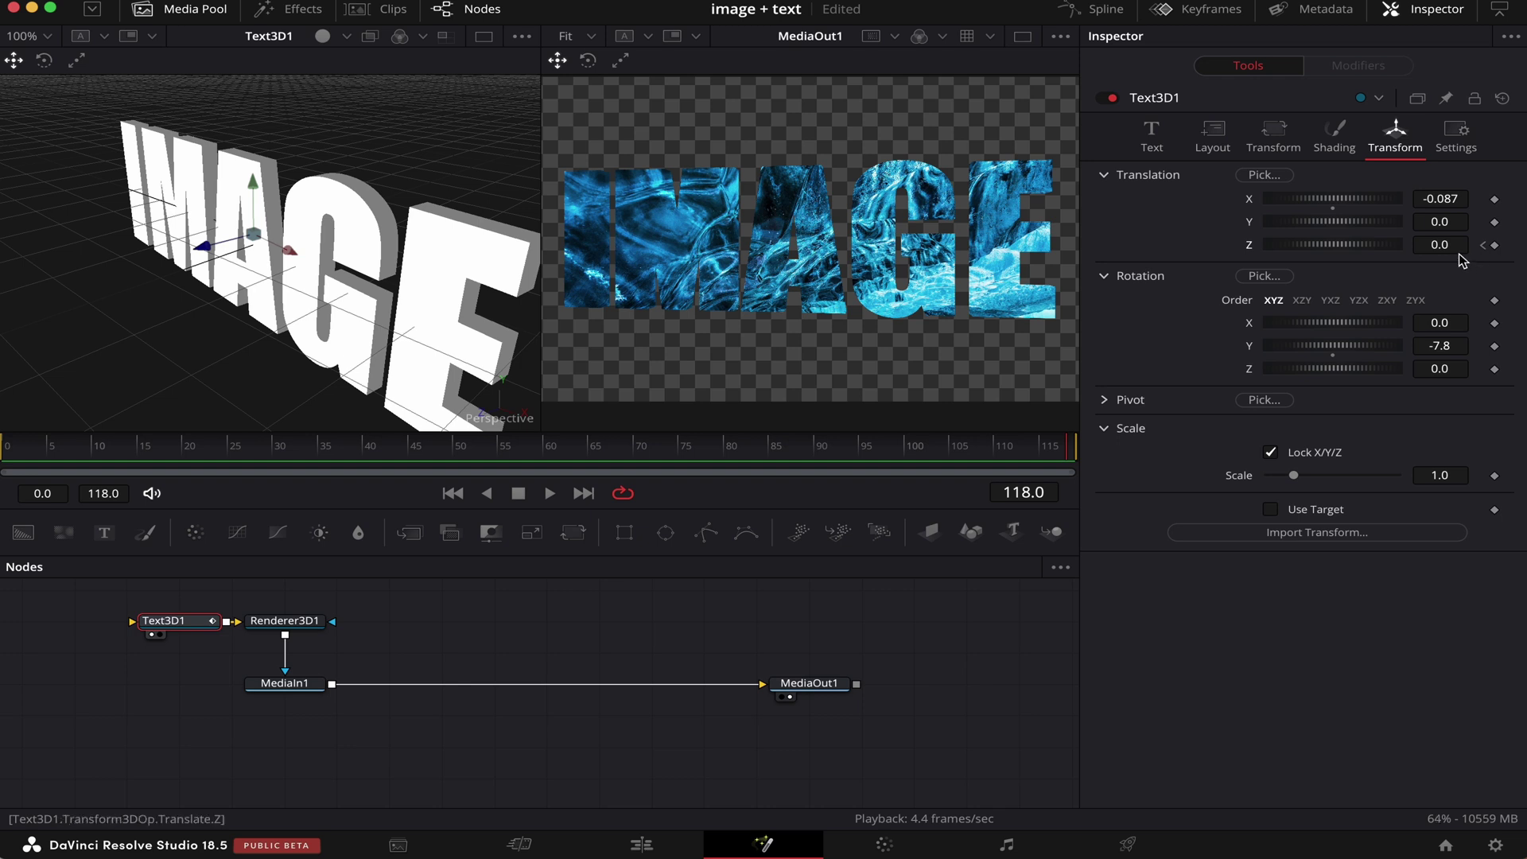
drag(1441, 247, 1513, 246)
key(Home)
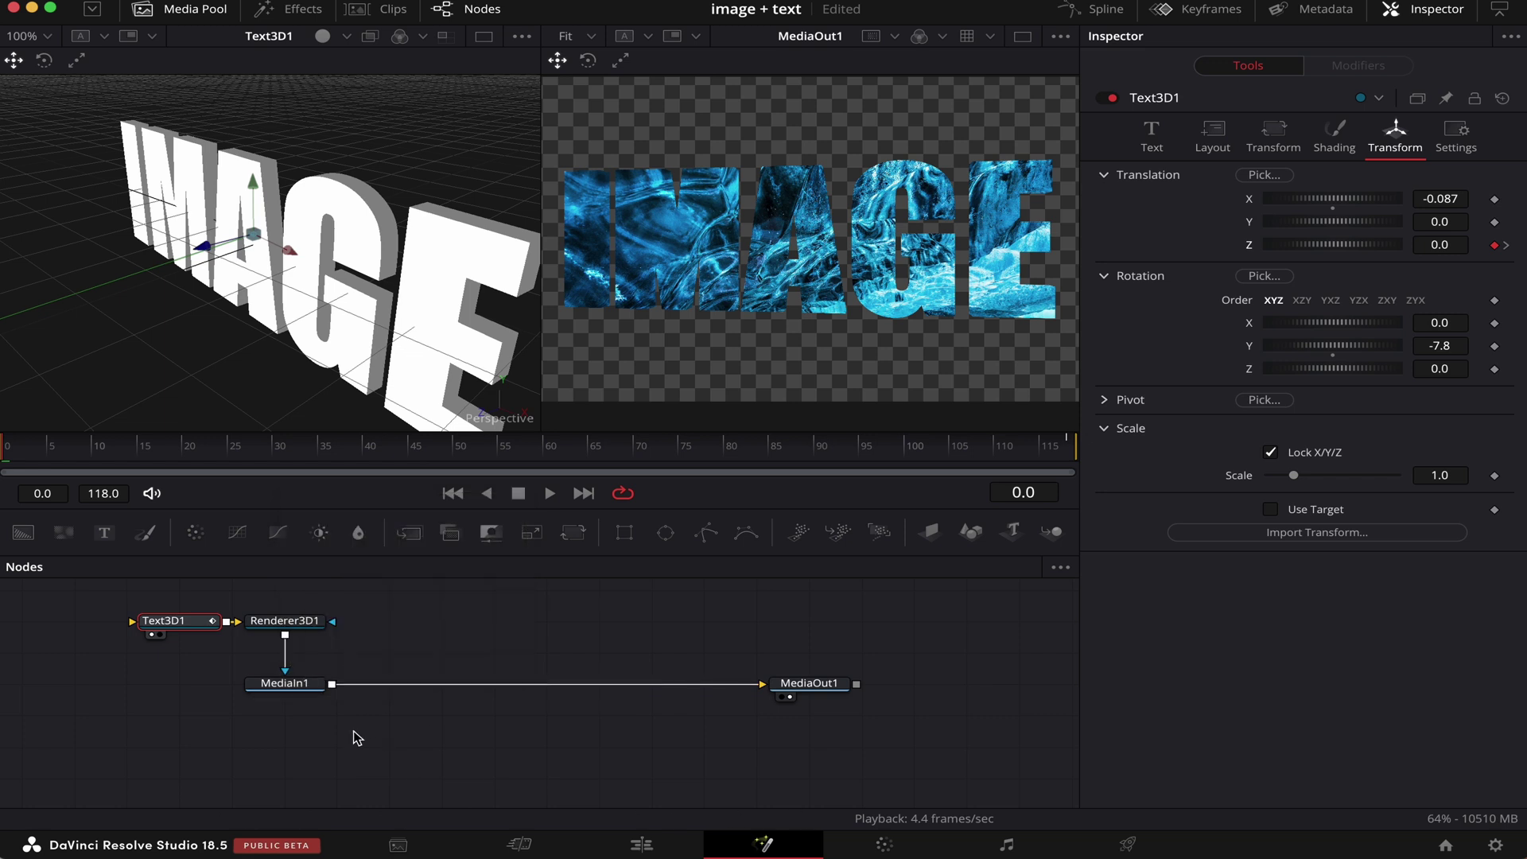
- Set the mask channel of the MediaIn1 node to Luminance
click(294, 689)
click(1365, 171)
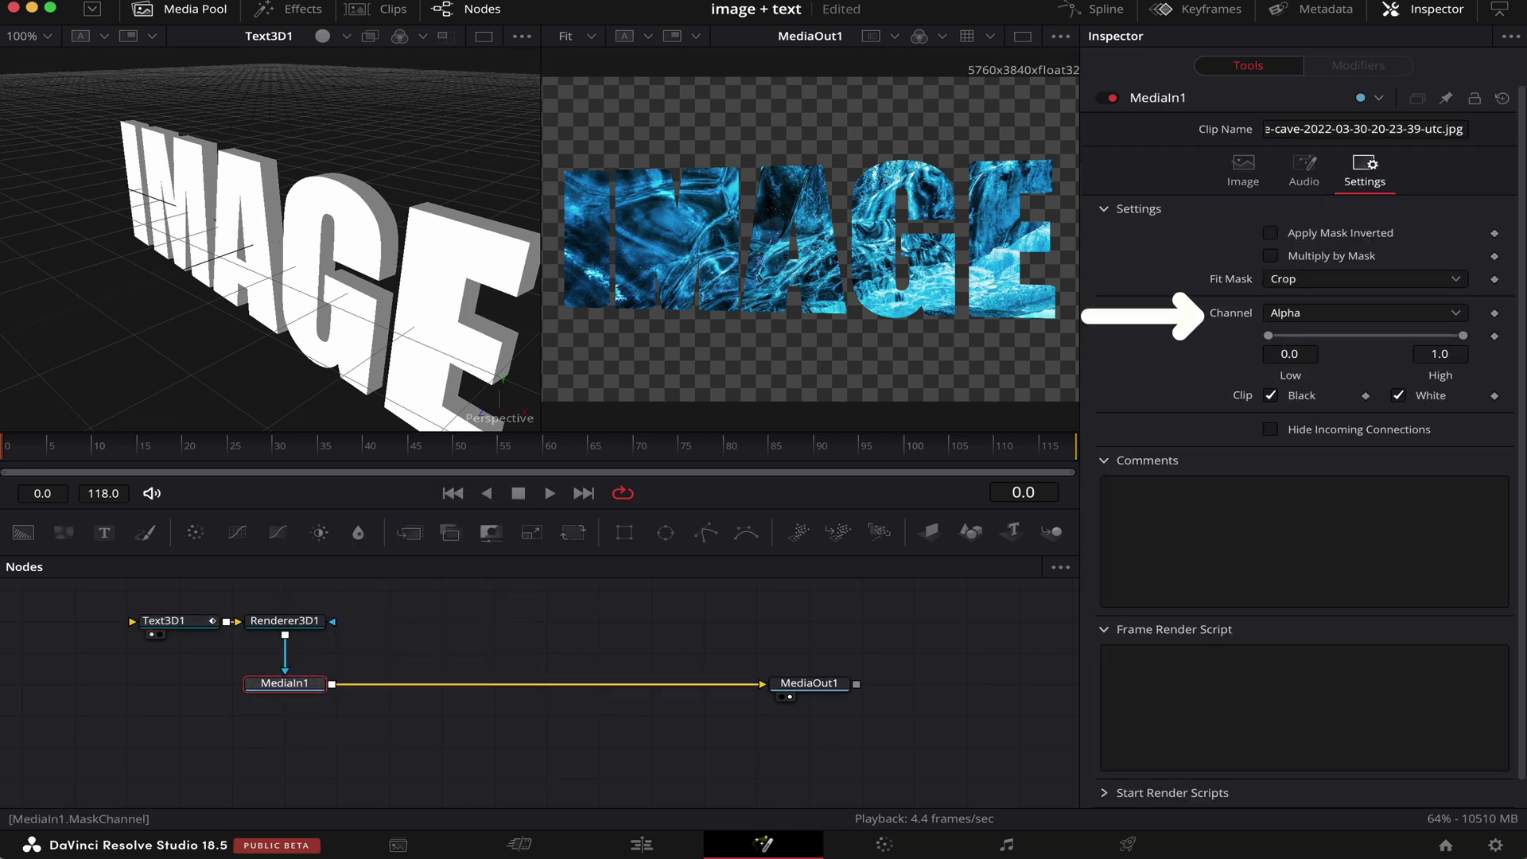
click(1320, 315)
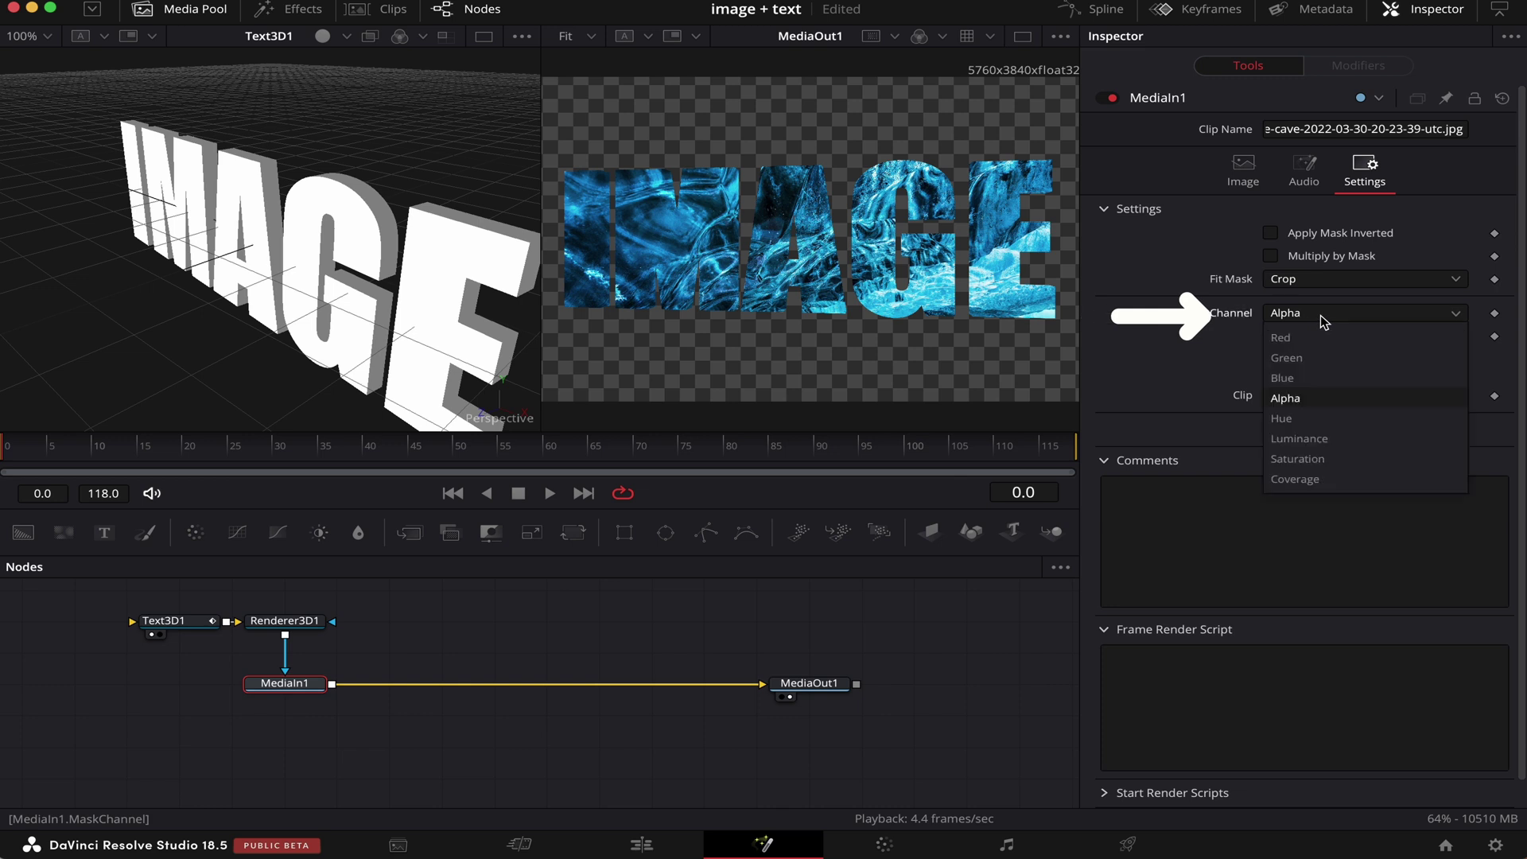
click(1313, 439)
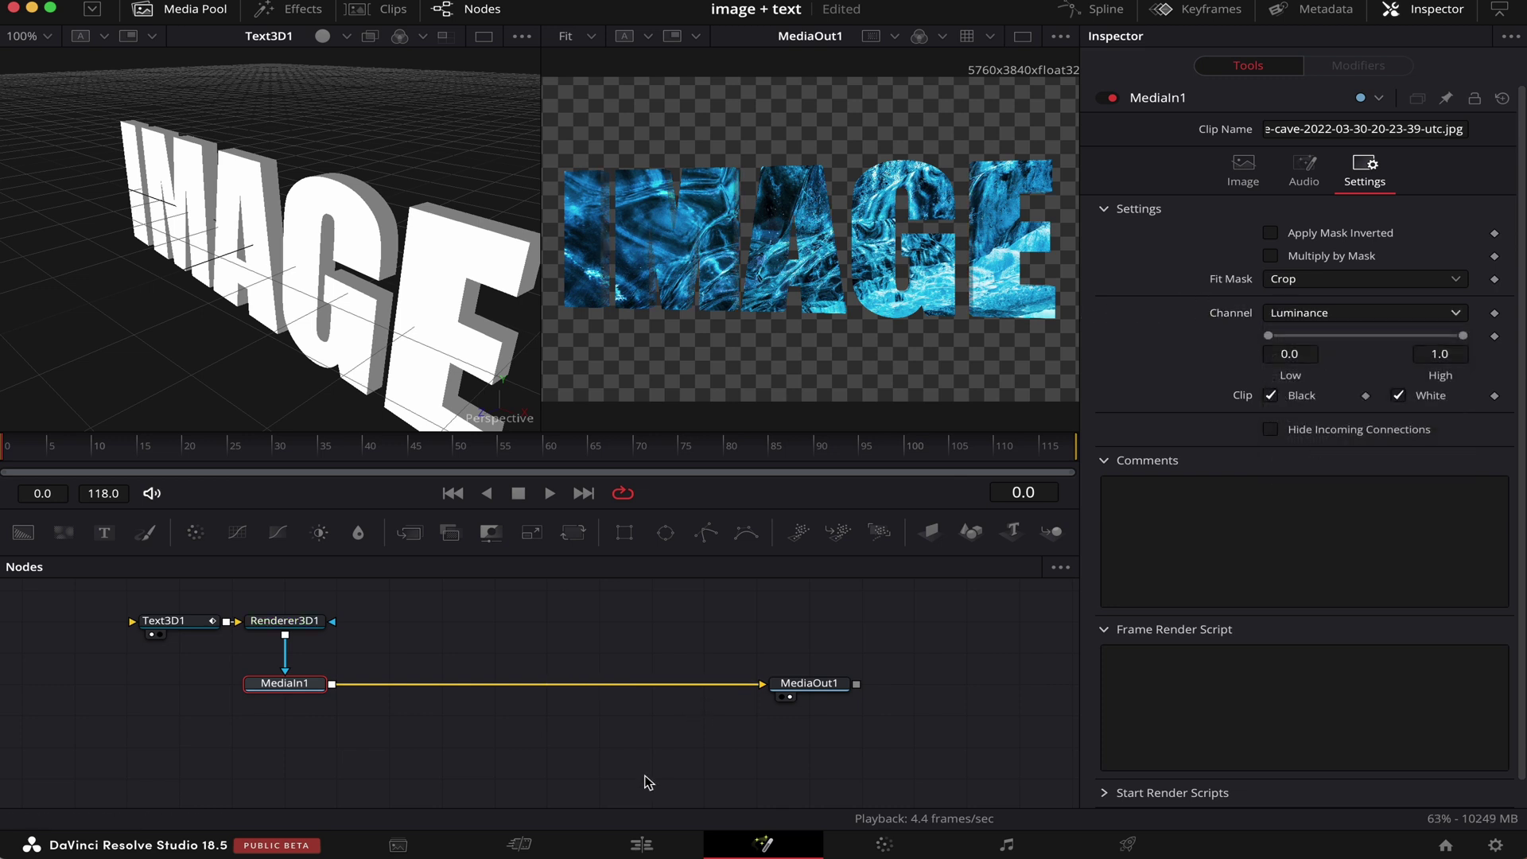
- Return to the edit timeline and trim the start of the second Video 2 image clip to the end of the Video 1 clip
click(642, 845)
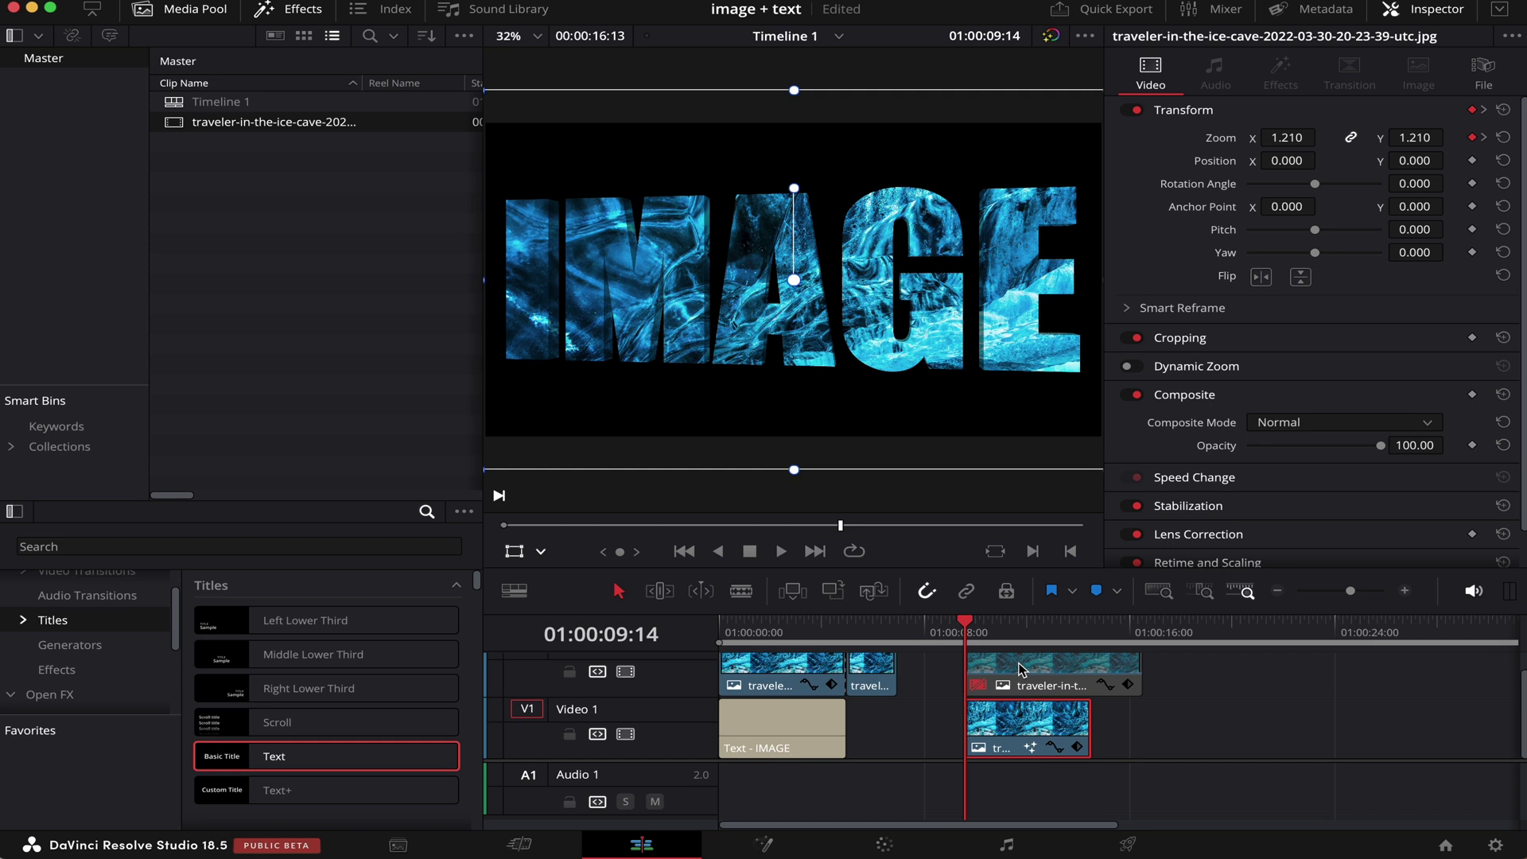
drag(967, 670, 1085, 663)
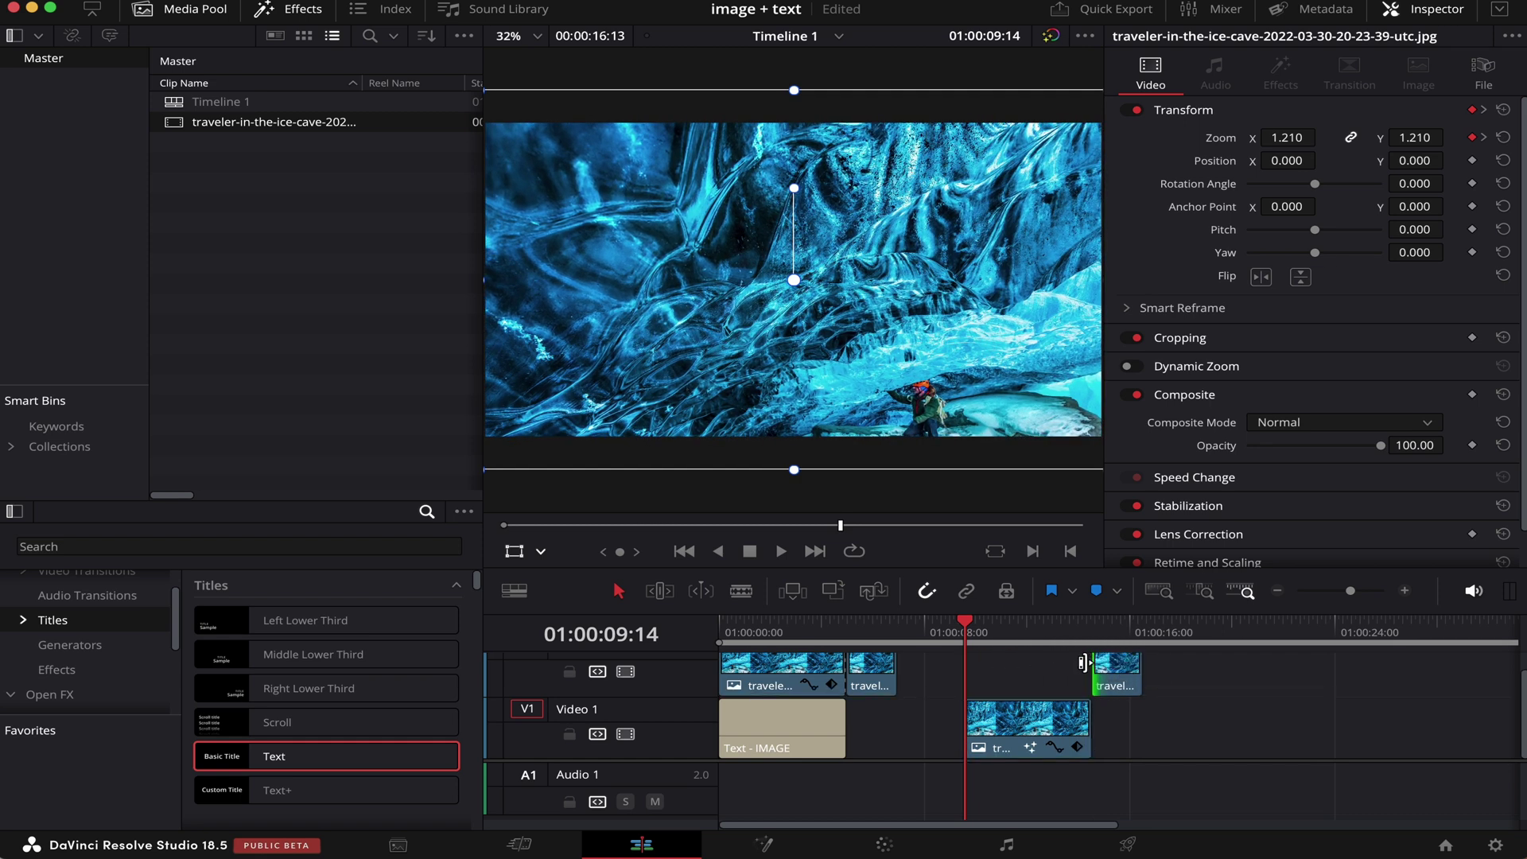